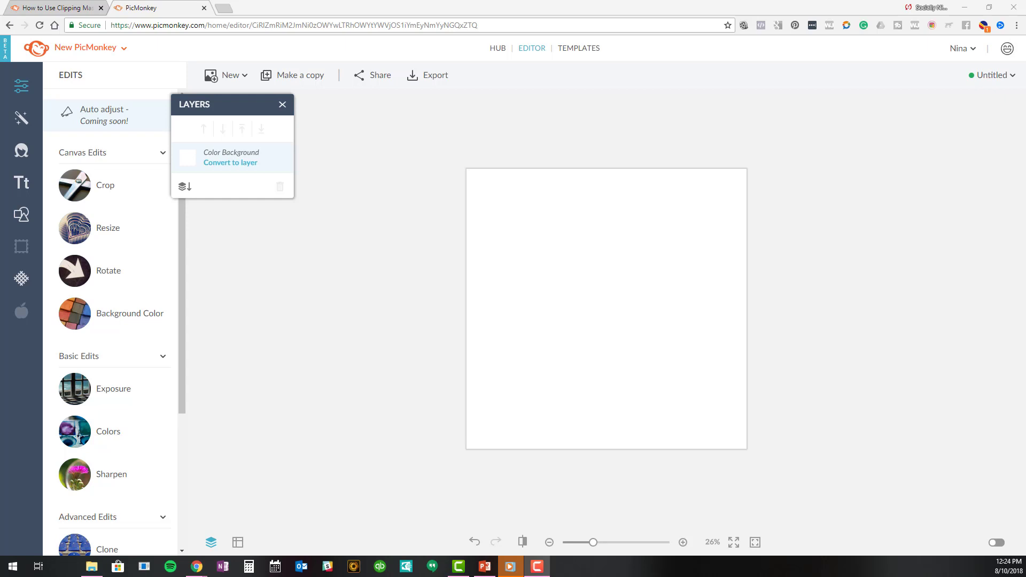
Add a text layer reading TEXT in the Impact font to the blank white canvas.
click(103, 389)
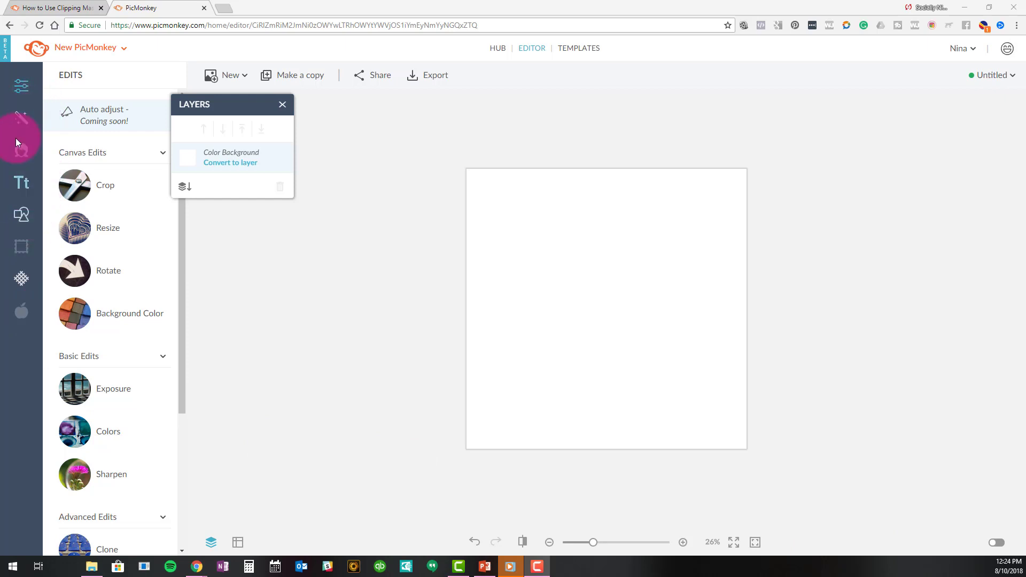
click(27, 182)
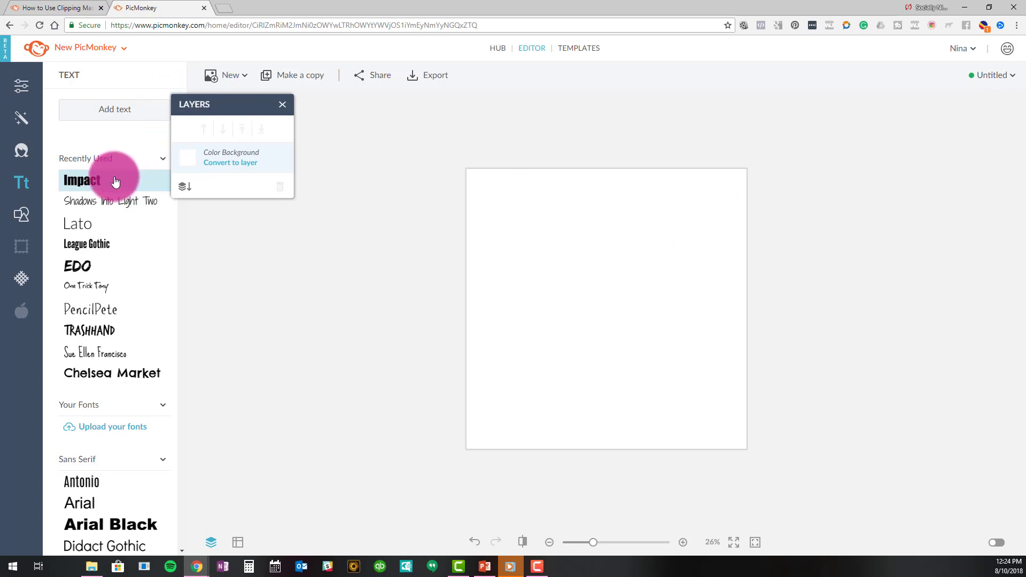
drag(241, 105, 299, 11)
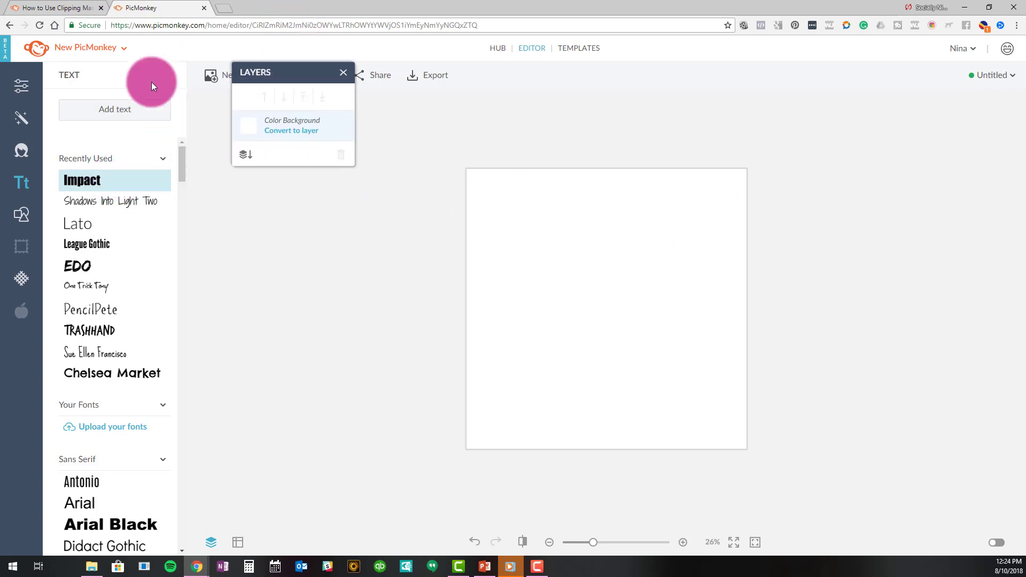
double_click(555, 295)
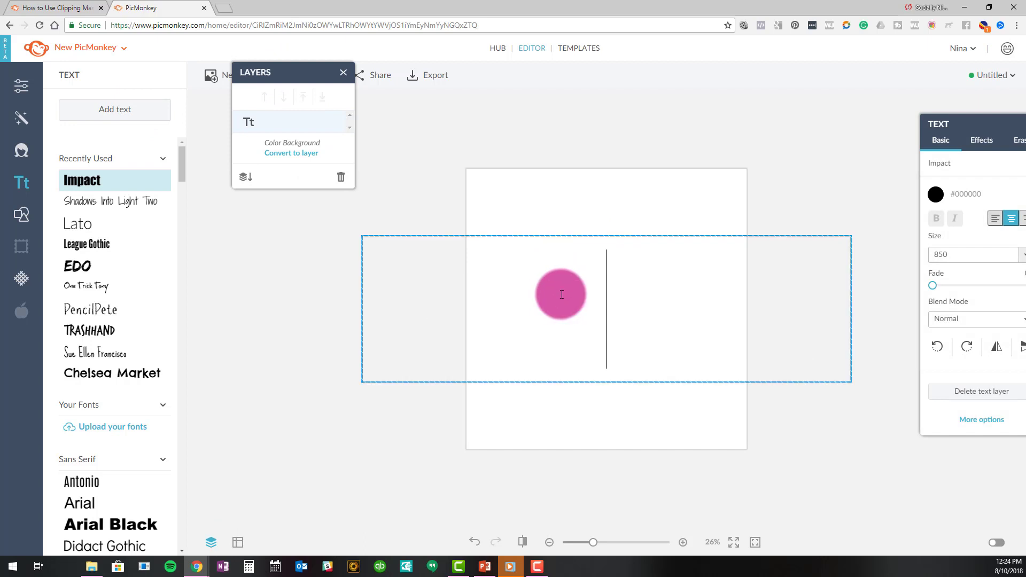
text(t)
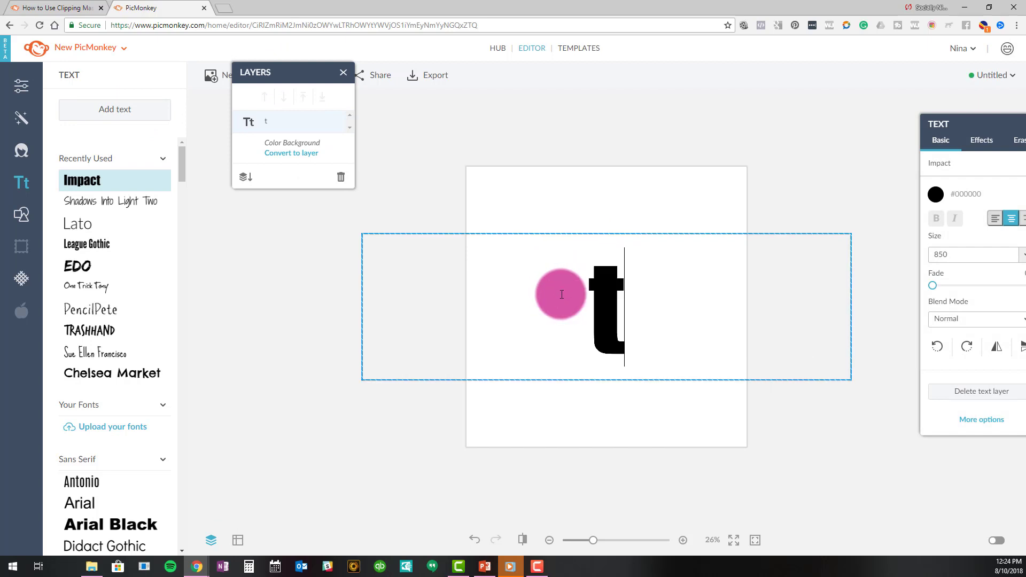
text(T)
key(BackSpace)
key(BackSpace)
text(T)
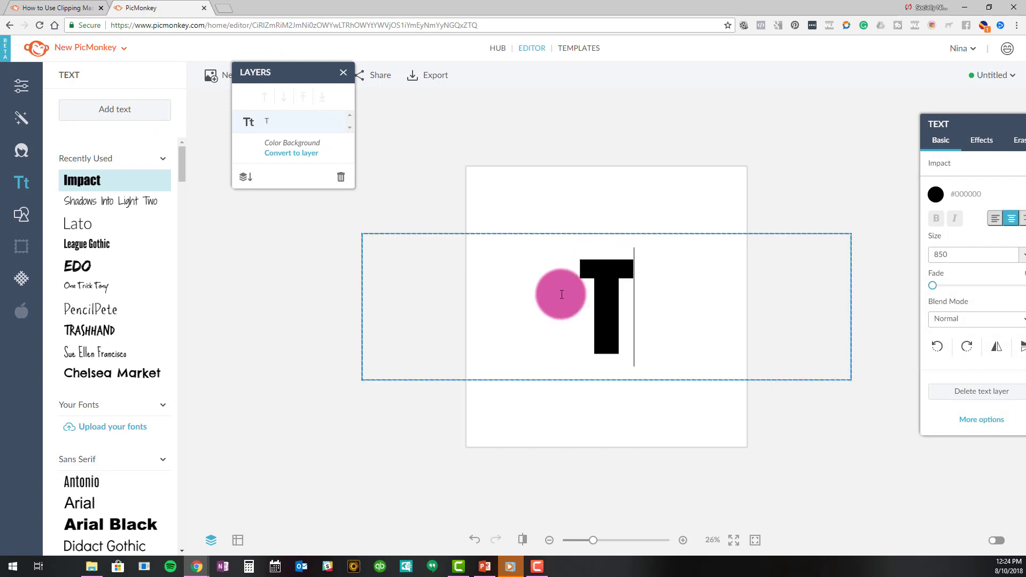
text(EXT)
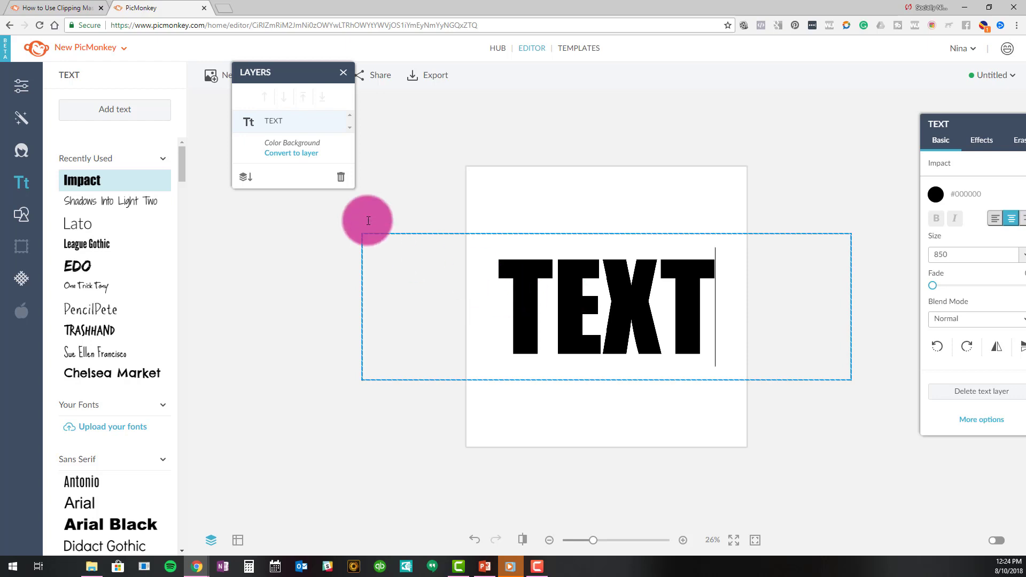
click(256, 259)
Move TEXT to the upper part of the canvas and narrow its text box to the full canvas width.
drag(508, 287, 515, 229)
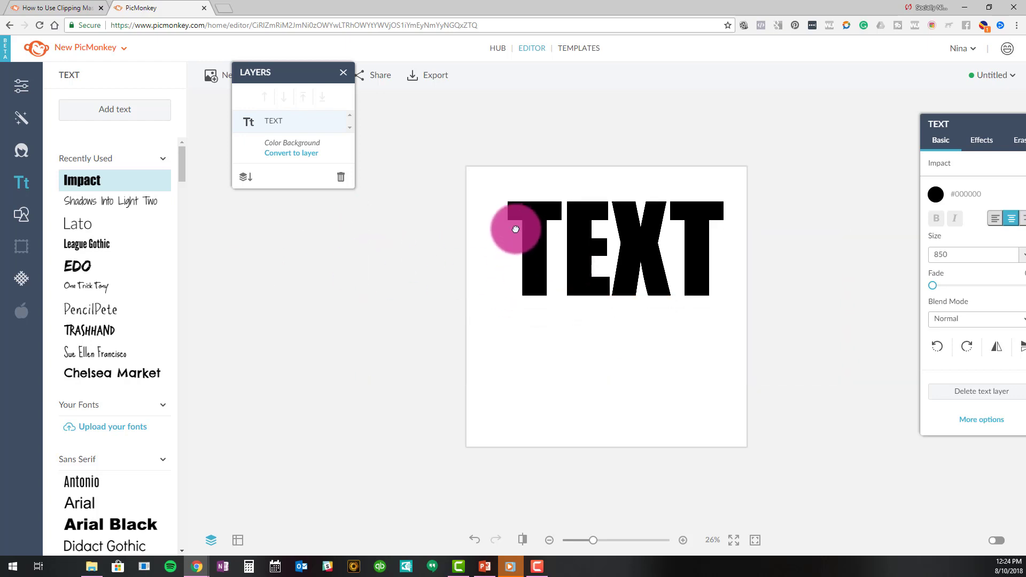
drag(408, 243, 465, 247)
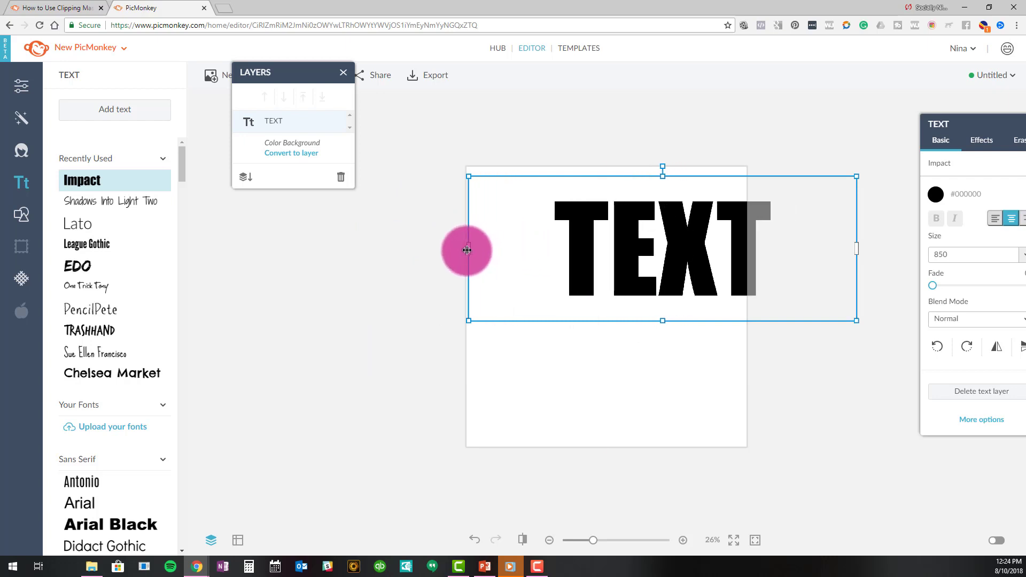
drag(857, 248, 747, 252)
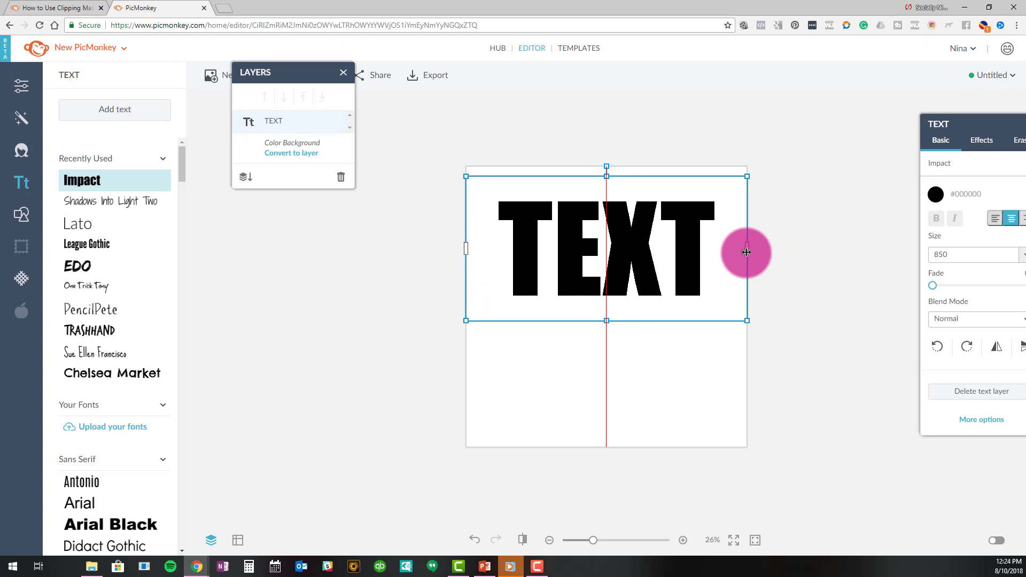
Add a second Impact text layer reading MASK directly below the word TEXT.
drag(639, 249, 723, 430)
right_click(640, 249)
click(658, 314)
double_click(601, 369)
text(mAS)
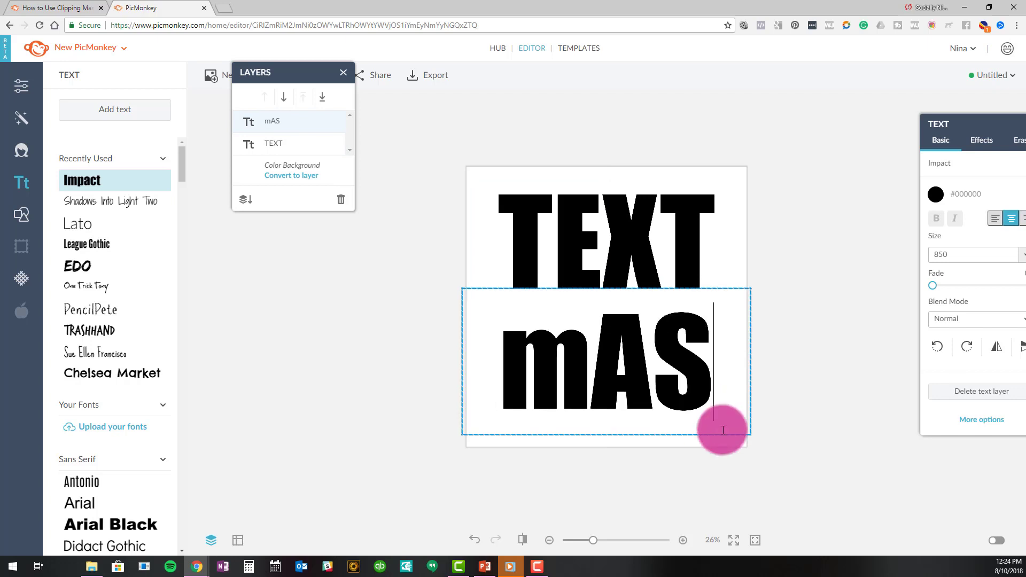
key(BackSpace)
key(BackSpace)
key(BackSpace)
text(MAS)
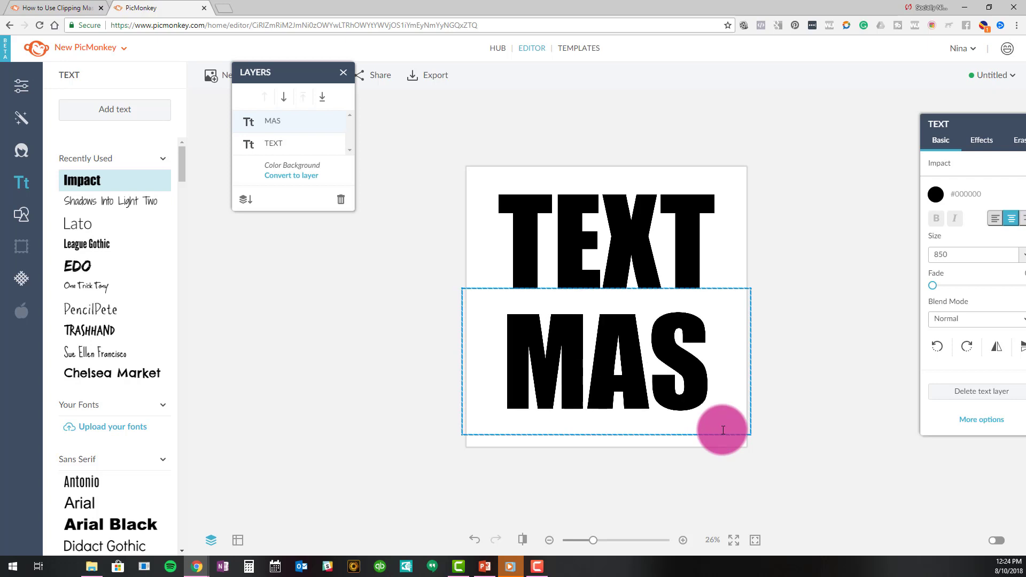
text(K)
Increase the TEXT layer's font size in stages through 860, 900 and 950 to 1000.
click(617, 230)
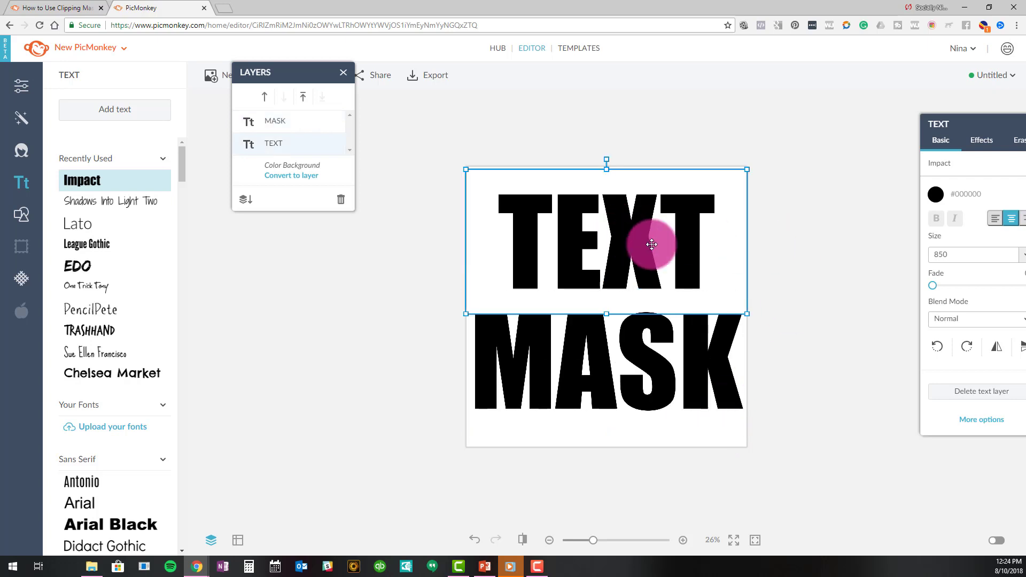
double_click(953, 254)
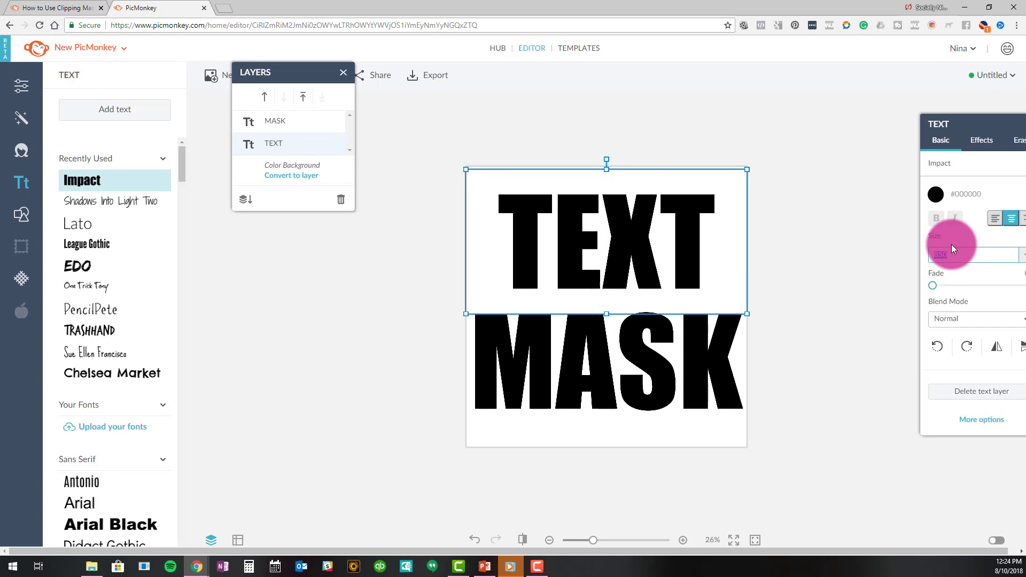
text(860)
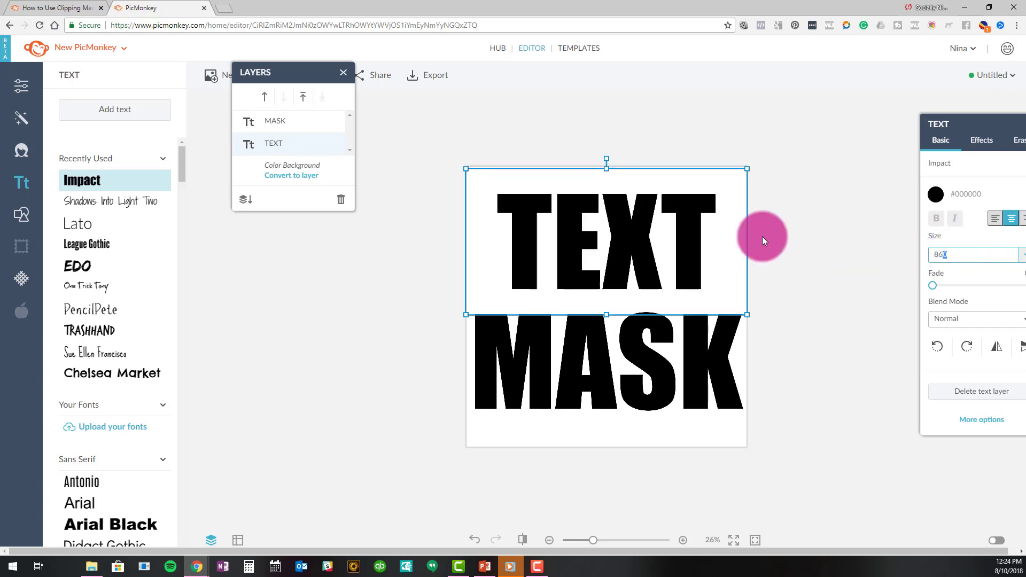
key(Return)
text(900)
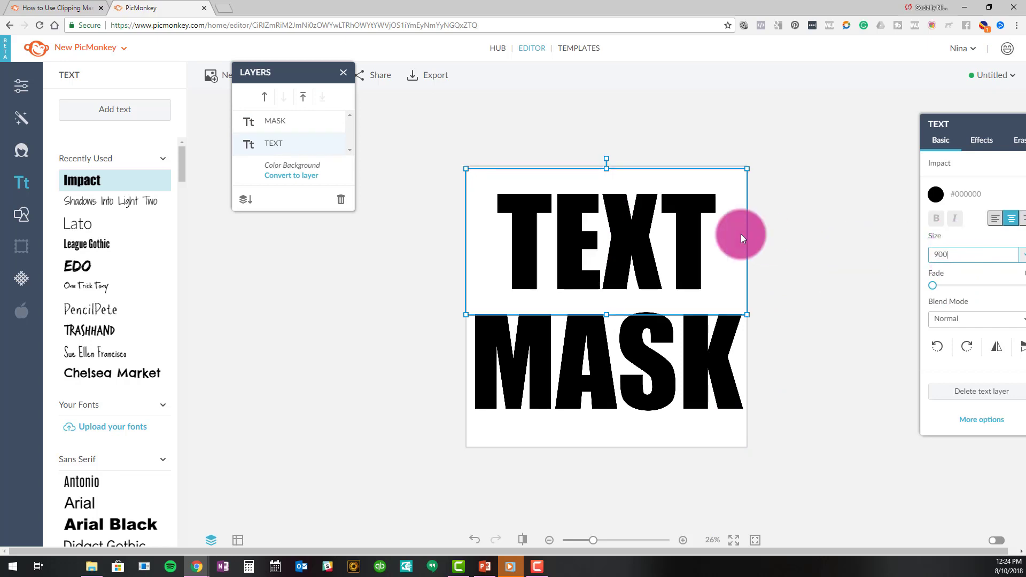
key(Return)
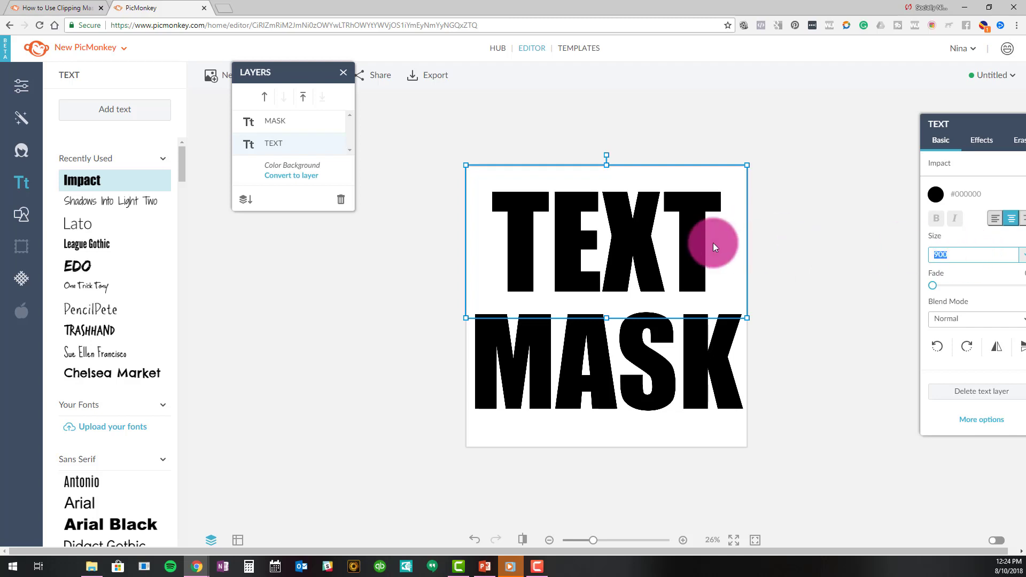
text(950)
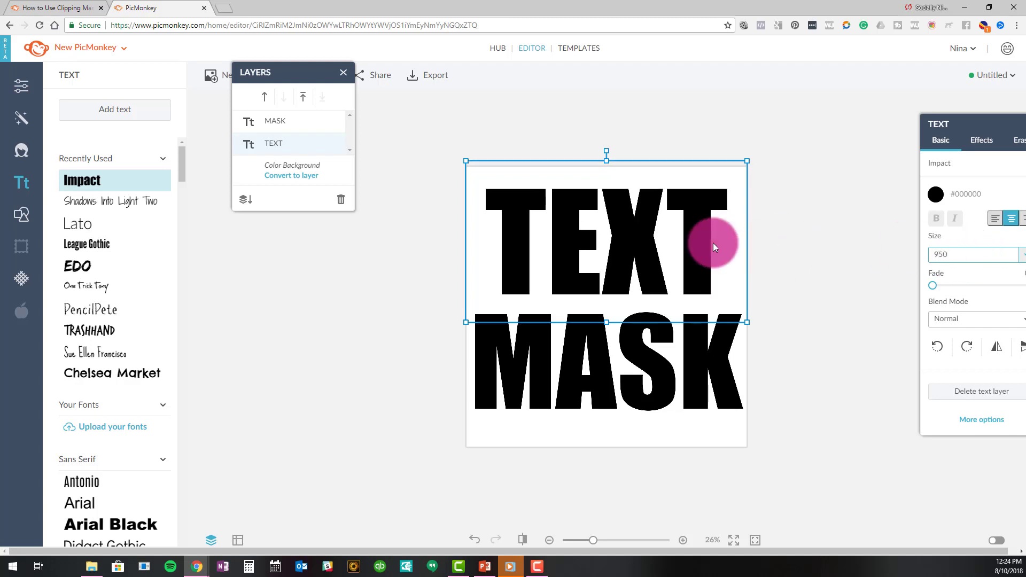
click(940, 252)
text(10)
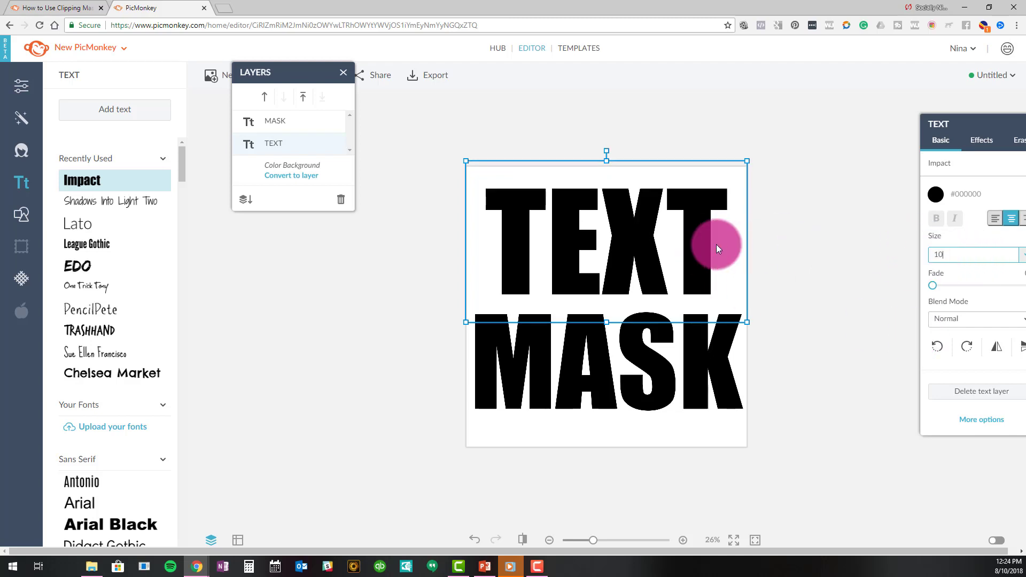
text(00)
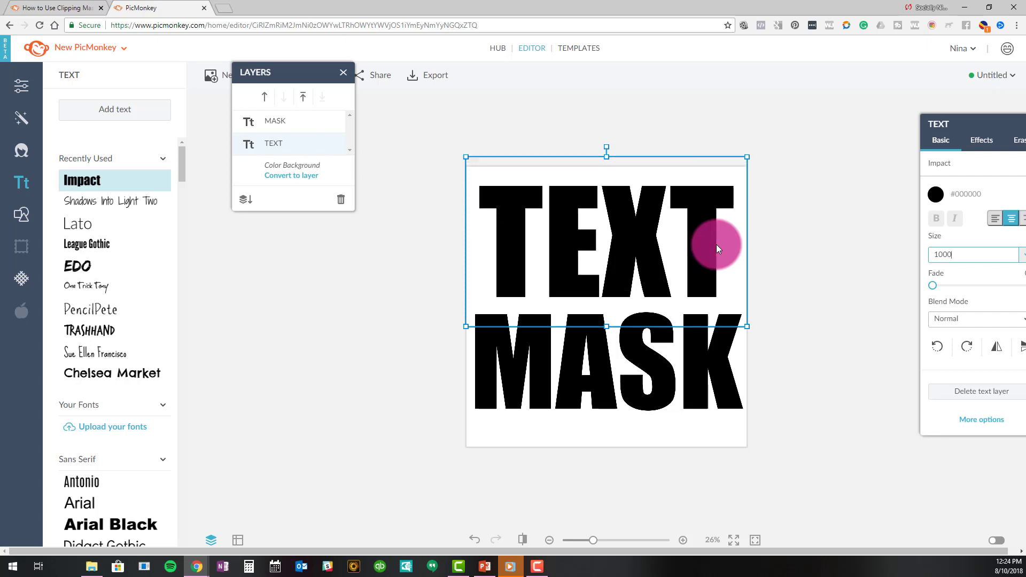
key(Return)
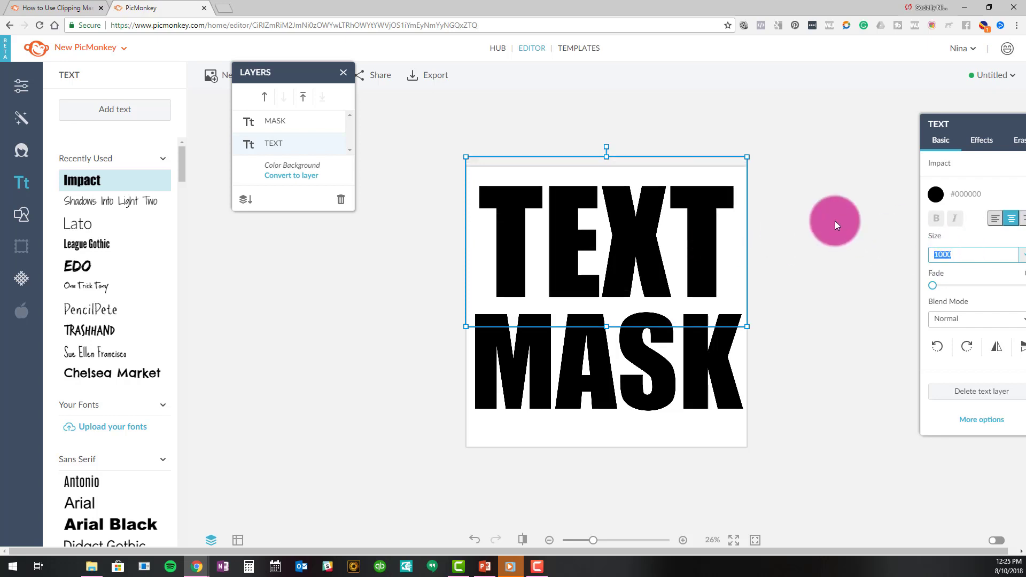
Try sizes 1200 and 1100 on TEXT, then settle on 1080 and fit the word on one line above MASK.
text(1200)
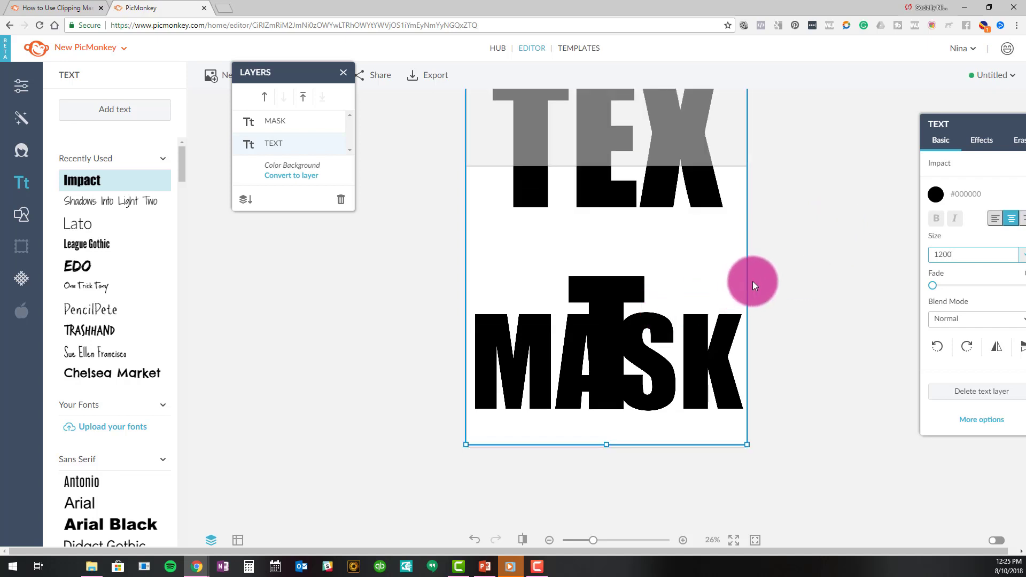
click(947, 255)
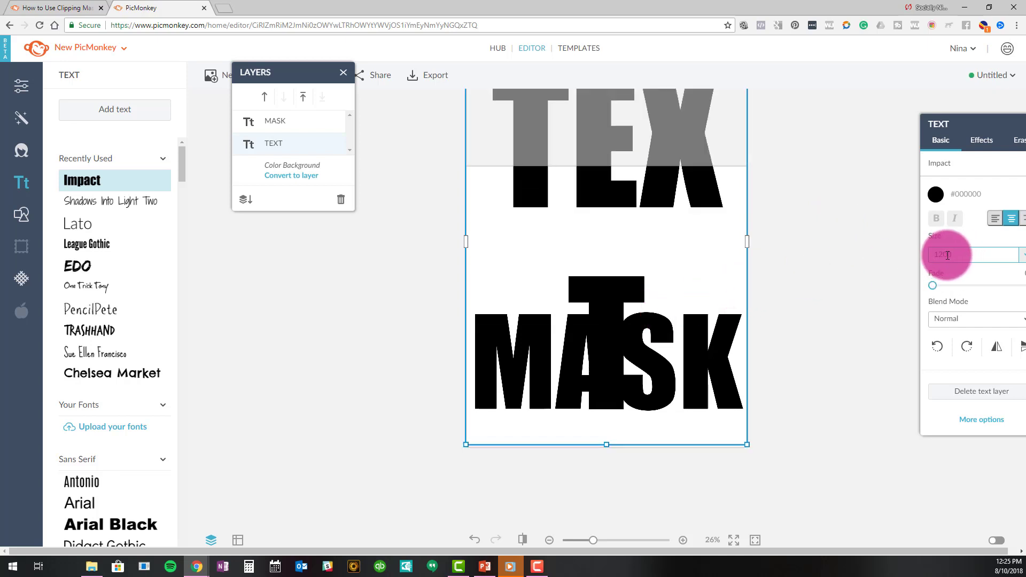
drag(948, 255, 938, 255)
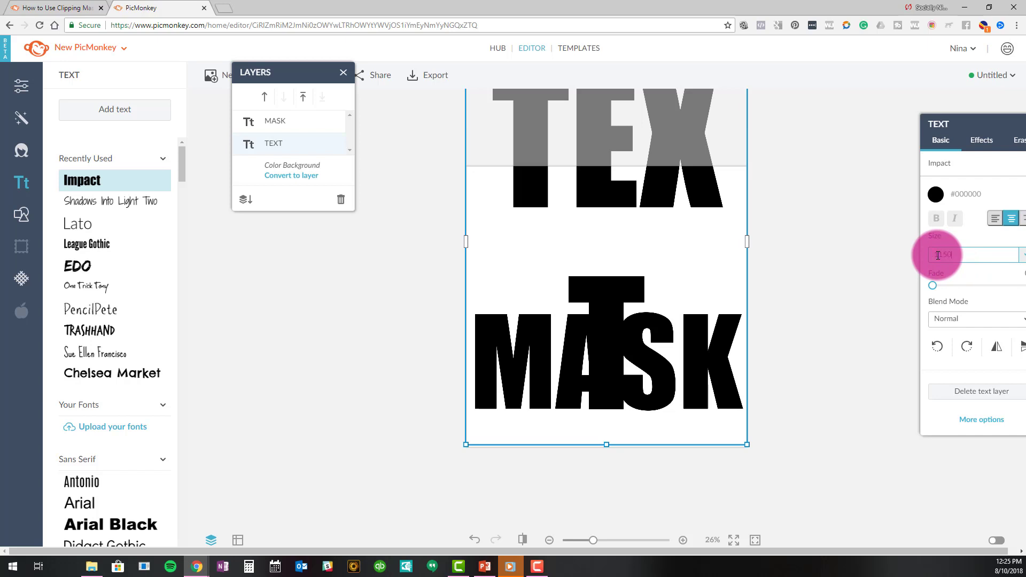
drag(953, 254, 936, 248)
text(00)
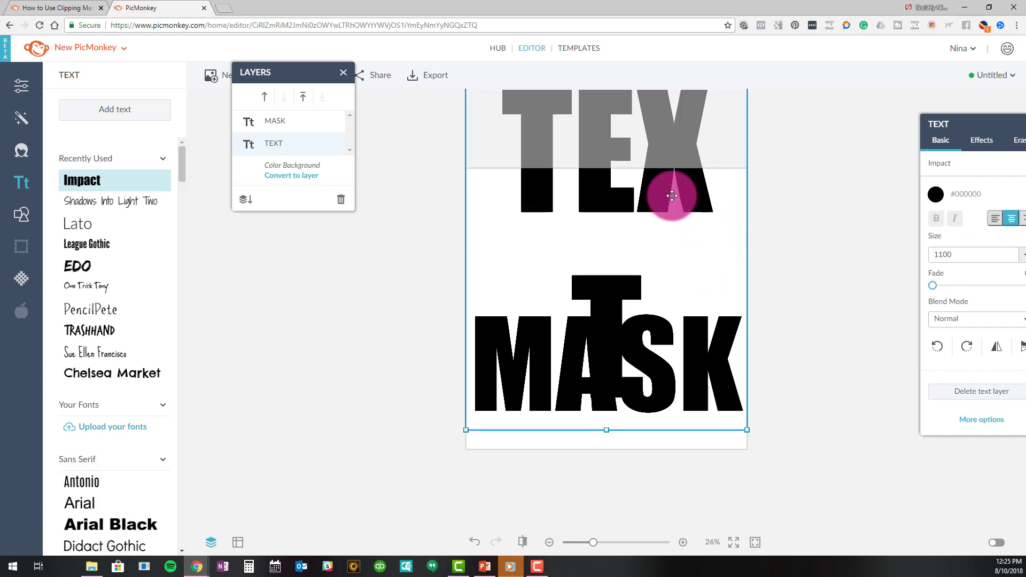
key(Down)
key(Down)
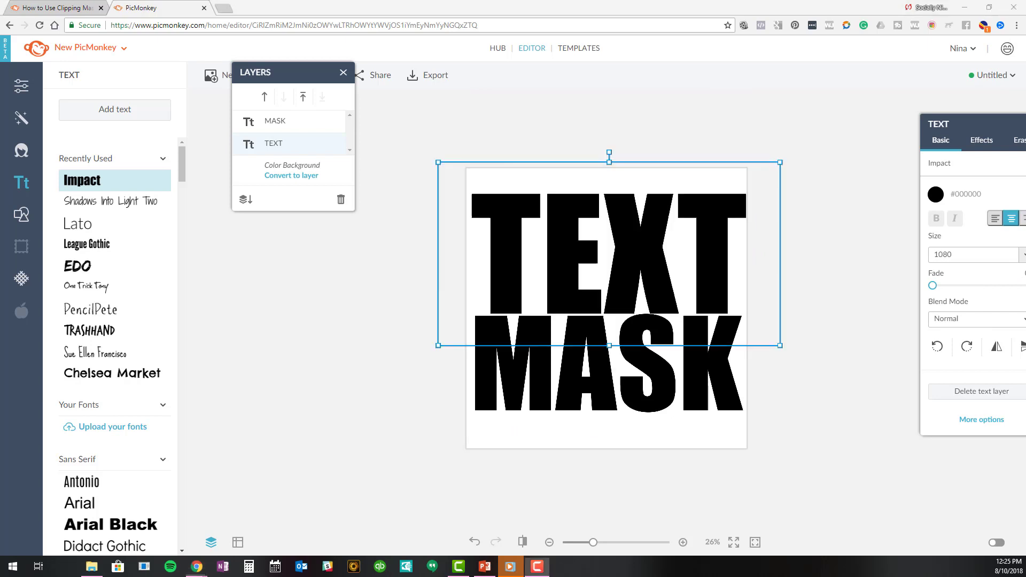
click(638, 116)
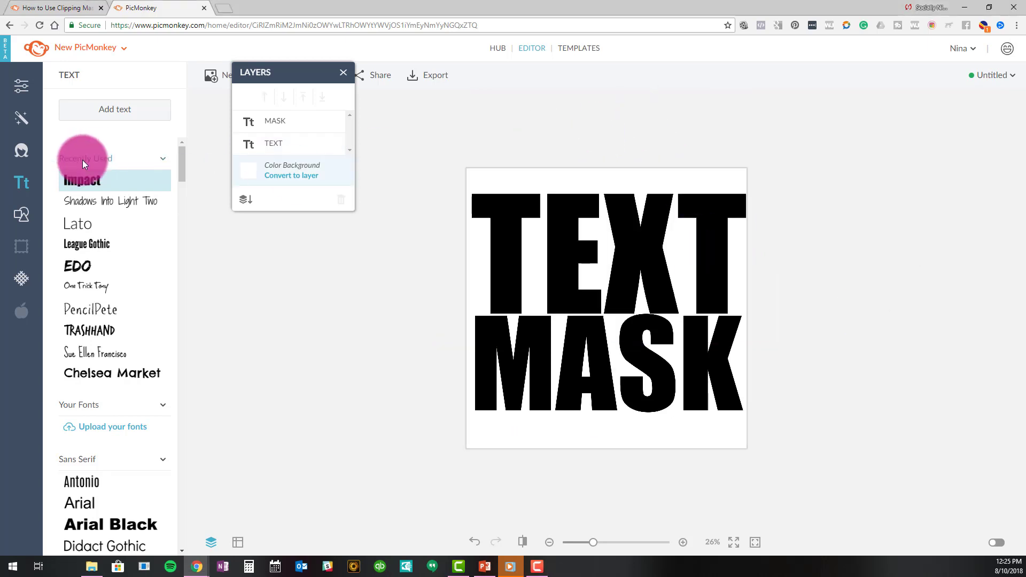
Make the canvas background transparent and apply the change.
click(12, 92)
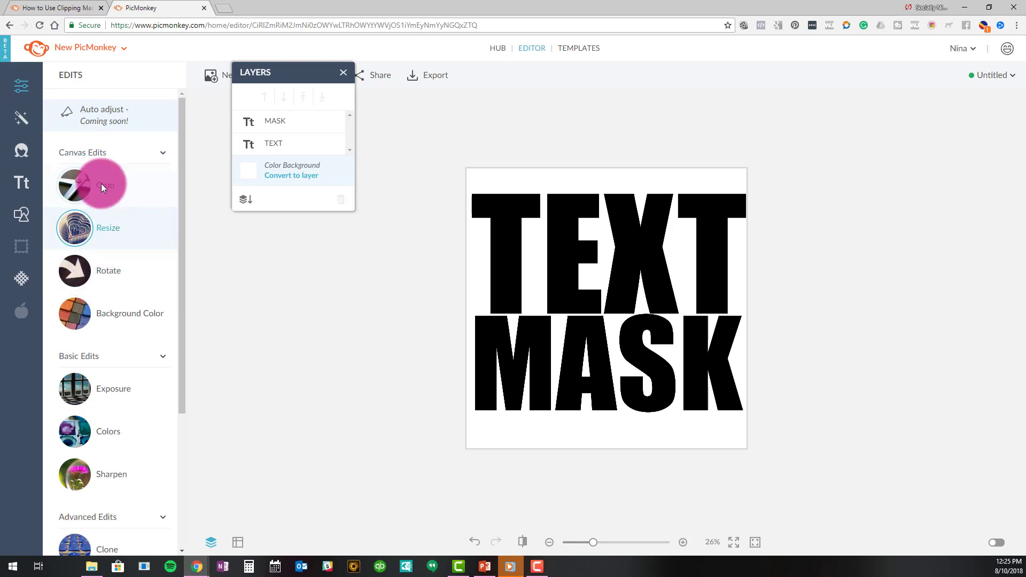
click(94, 304)
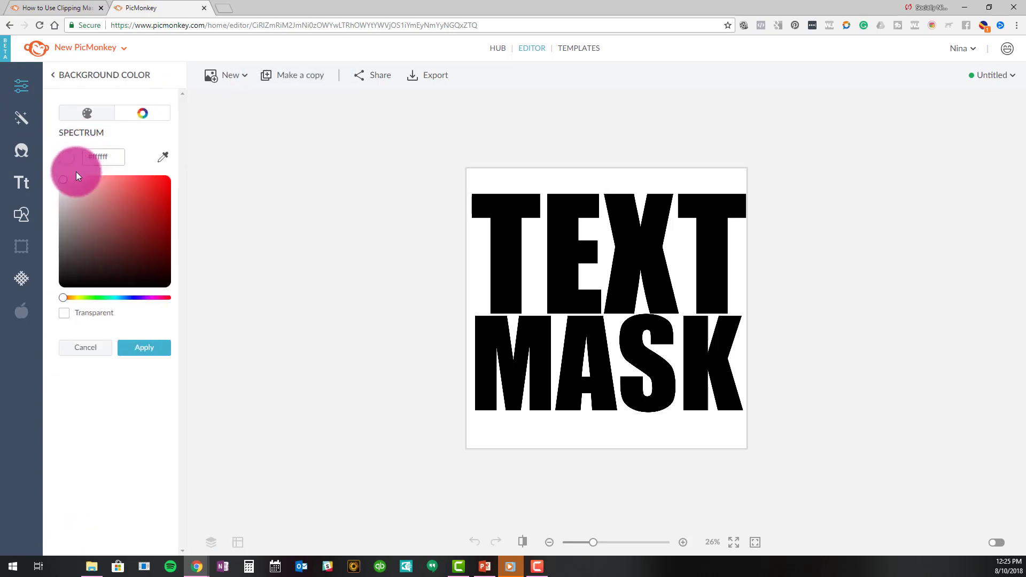
click(71, 313)
click(142, 346)
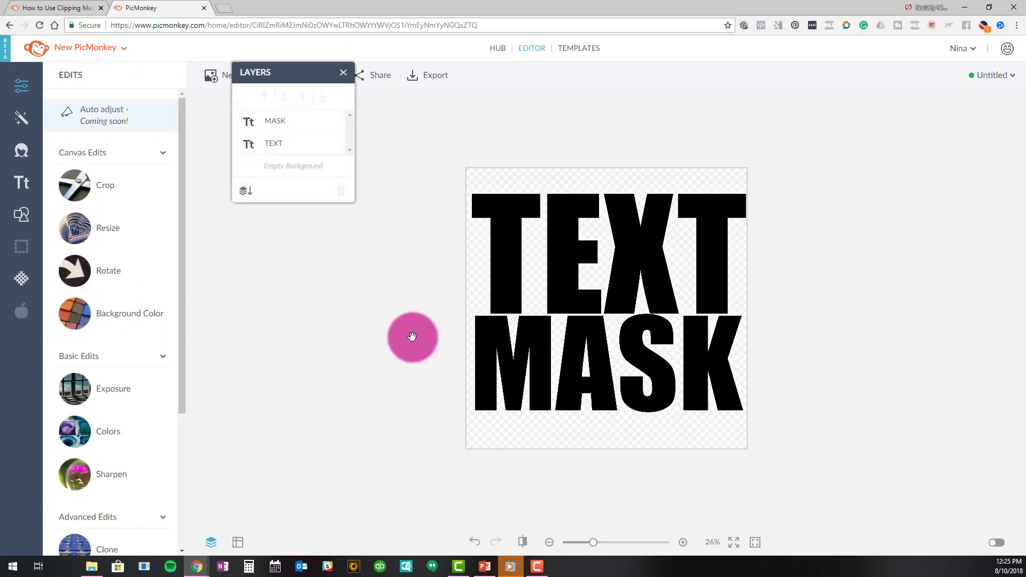
Select the TEXT layer and bring up the textures that can fill it.
click(570, 207)
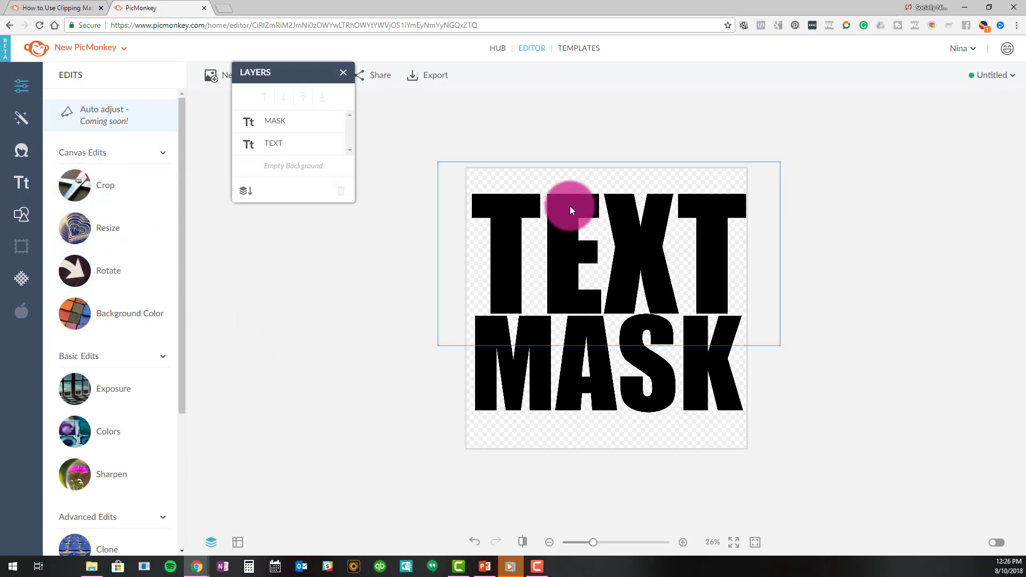
click(527, 191)
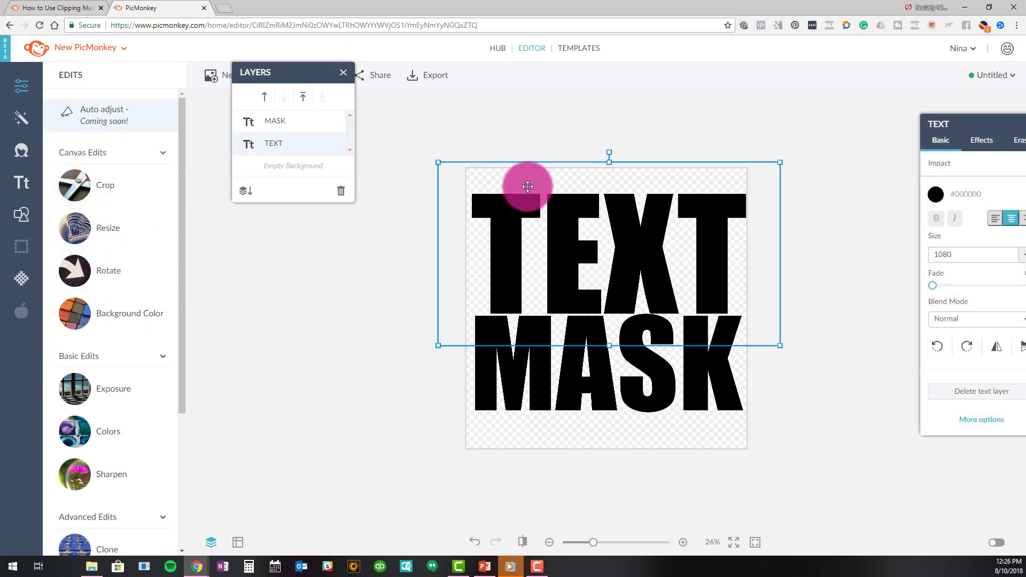
click(21, 284)
Try several Glitter textures on the TEXT layer, including gold and black variants, and end on pink.
click(95, 140)
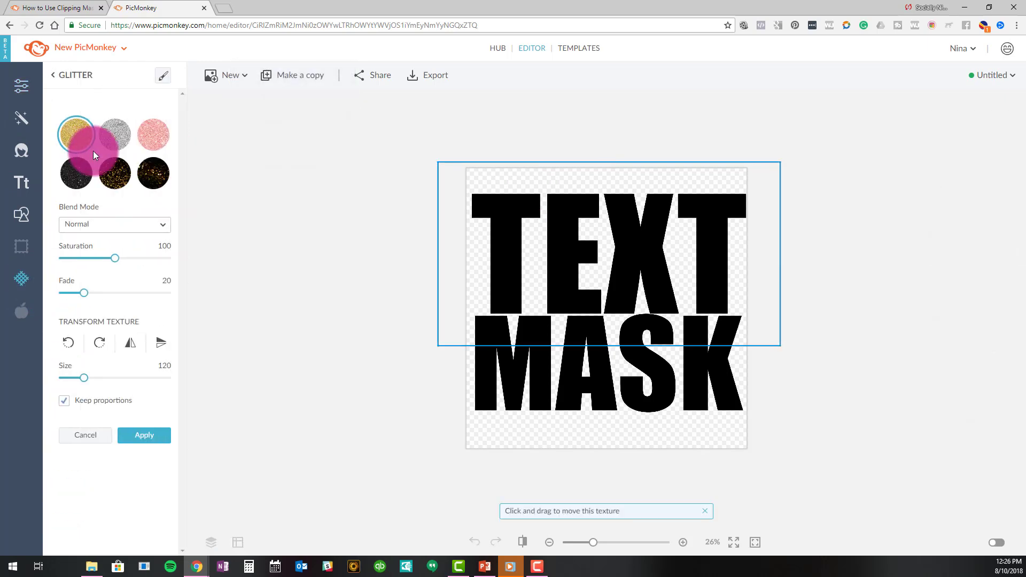
click(151, 138)
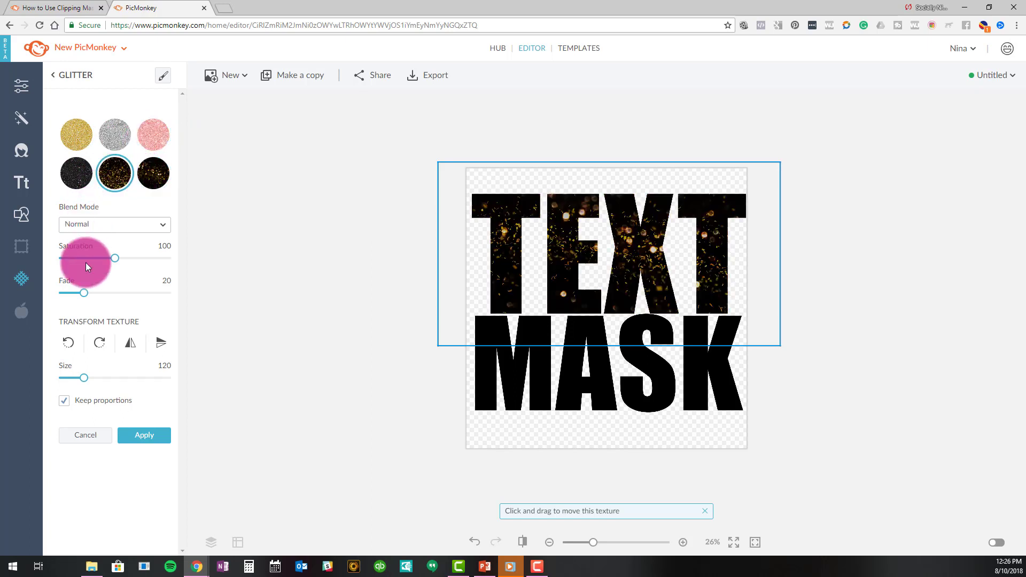
click(75, 136)
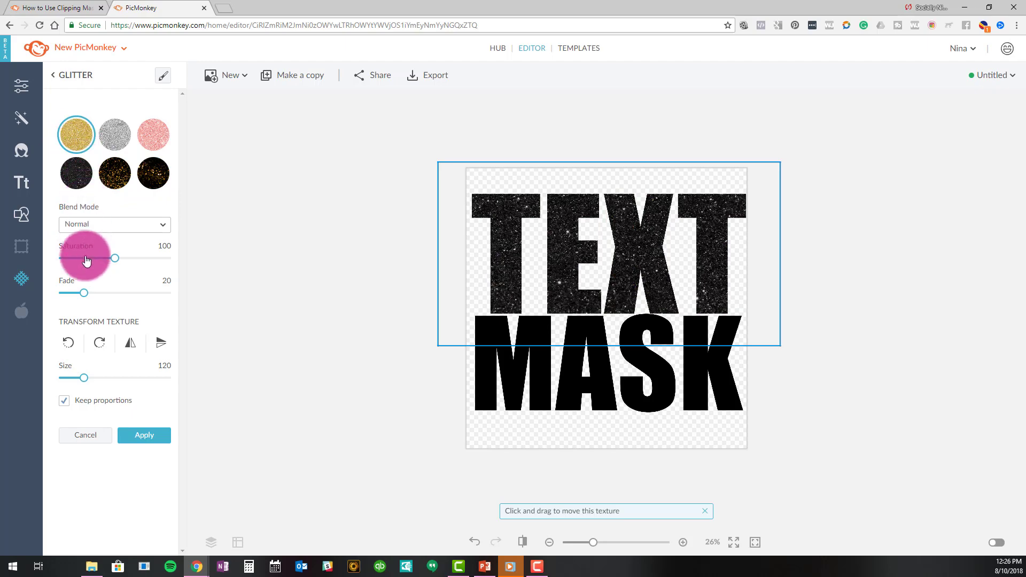
click(152, 135)
Try saturation 60, fade 27 and other blend modes such as Overlay on the pink glitter, then discard the texture.
mouse_move(114, 258)
mouse_down()
mouse_move(183, 259)
mouse_move(94, 258)
mouse_up()
mouse_move(84, 292)
mouse_down()
mouse_move(32, 291)
mouse_move(155, 289)
mouse_move(95, 297)
mouse_move(88, 275)
mouse_move(92, 287)
mouse_move(185, 297)
mouse_move(53, 296)
mouse_move(91, 299)
mouse_up()
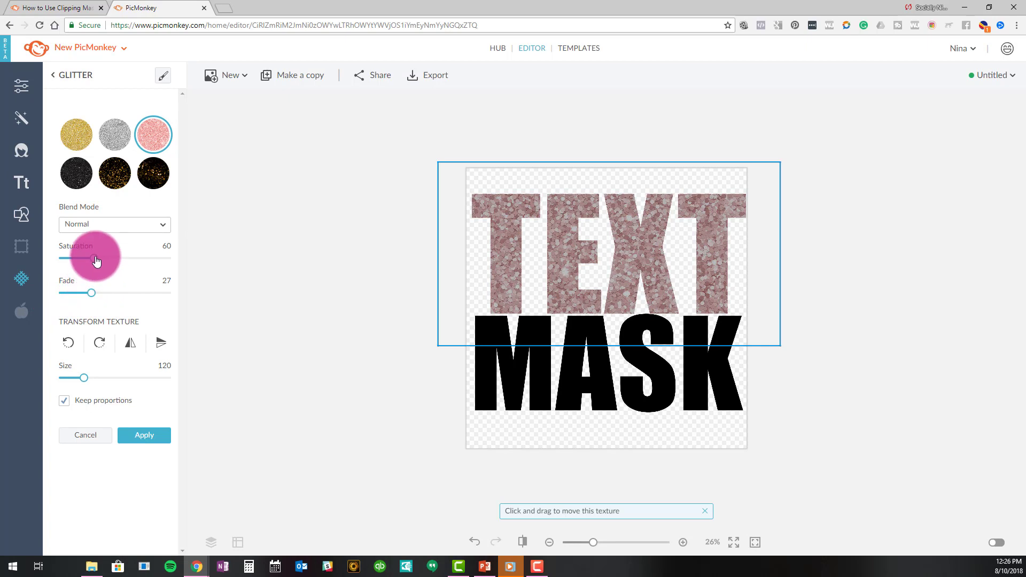
click(110, 223)
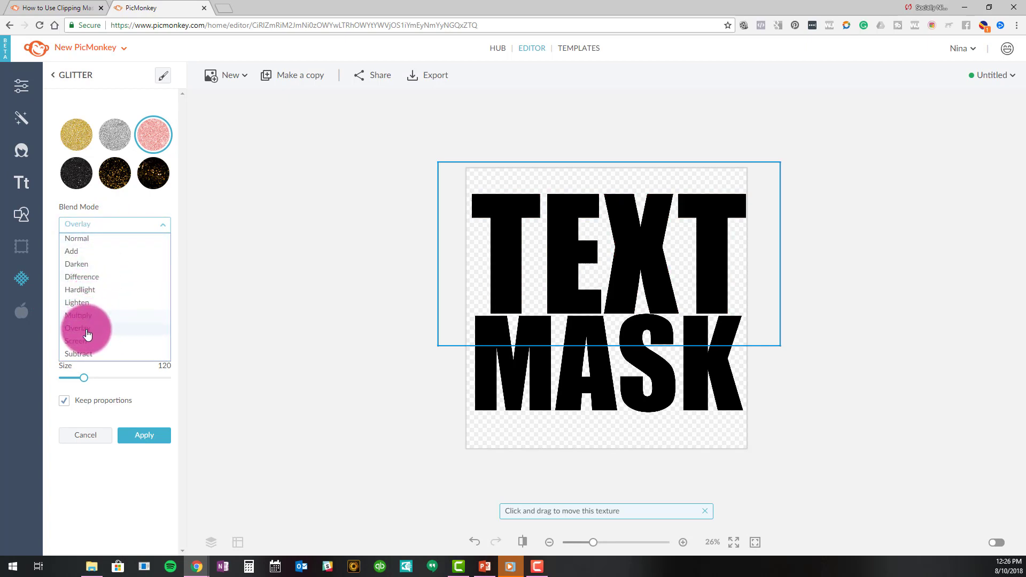
click(221, 243)
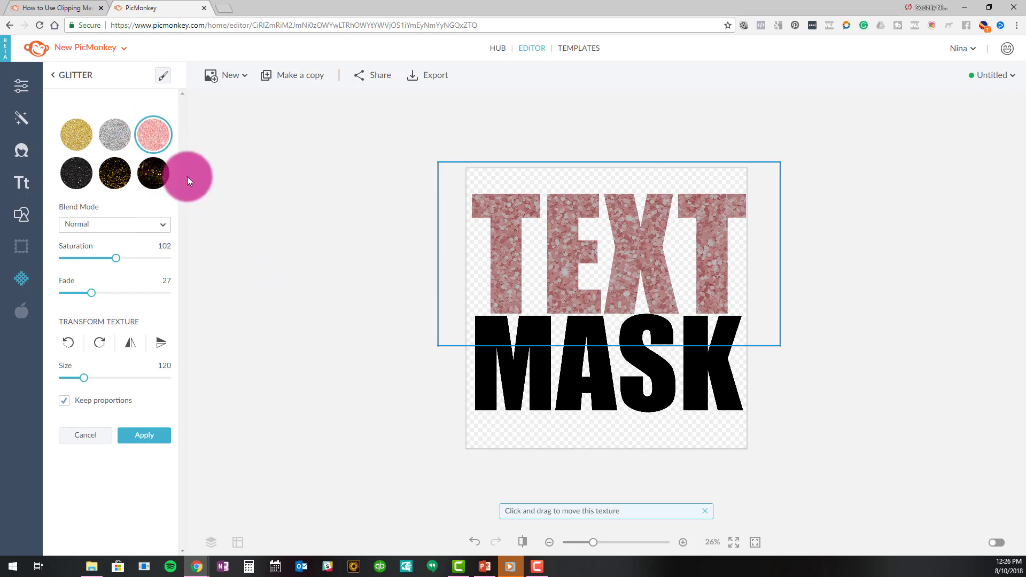
click(89, 445)
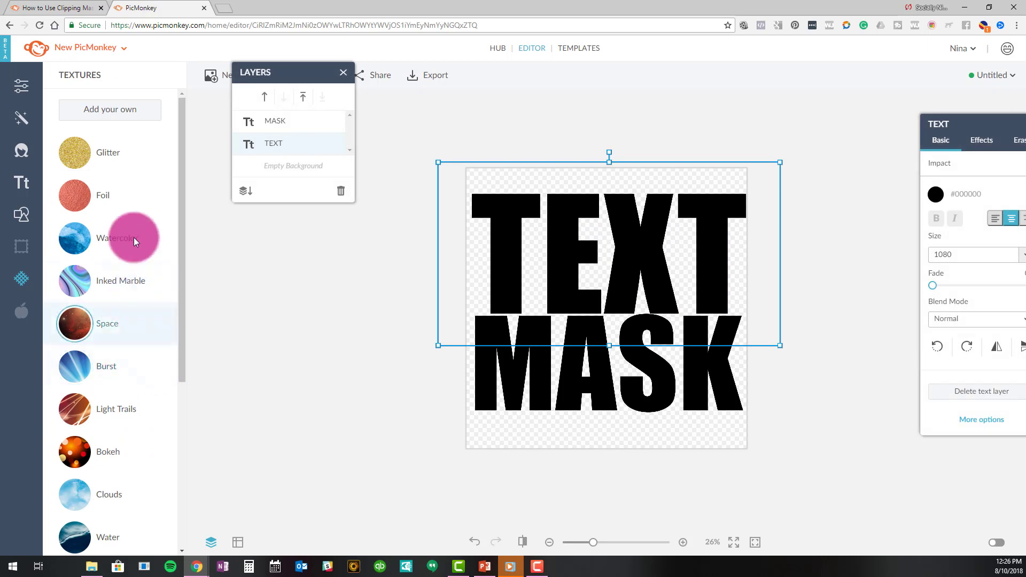
Add an own texture to the TEXT layer, using a close-up outdoor portrait from the 2018 photos collection in the Hub.
click(117, 109)
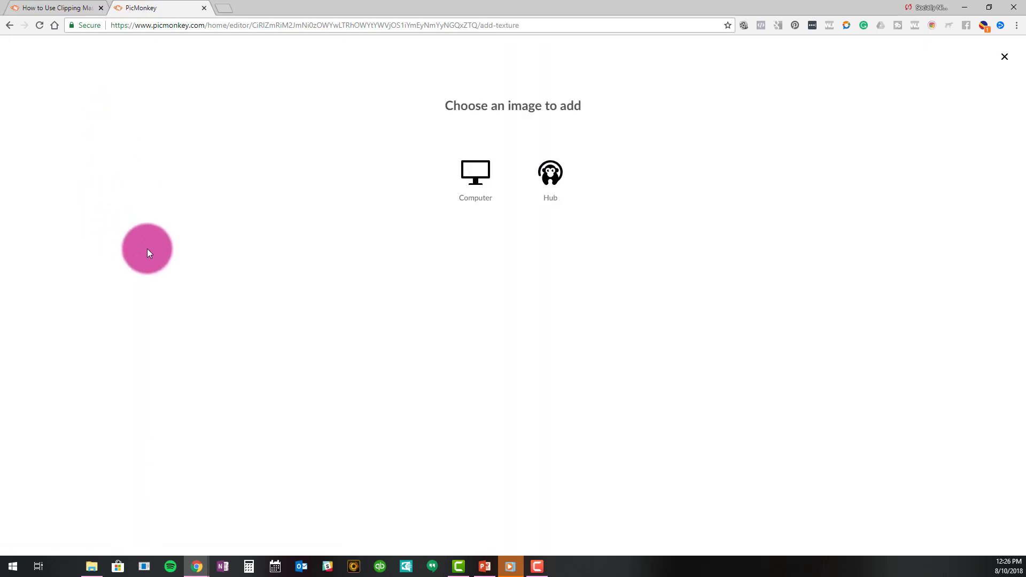
click(550, 172)
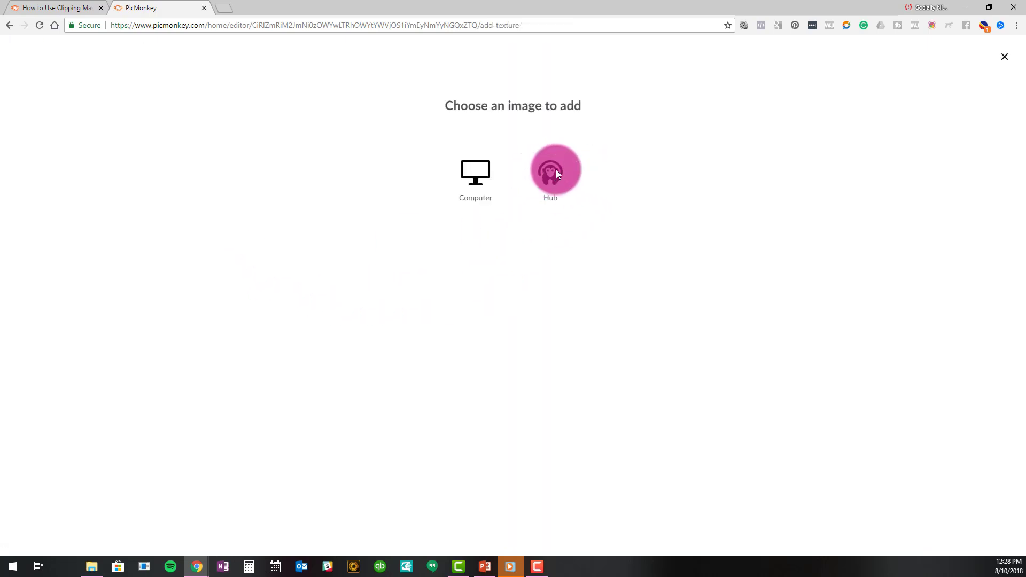
click(556, 172)
click(92, 182)
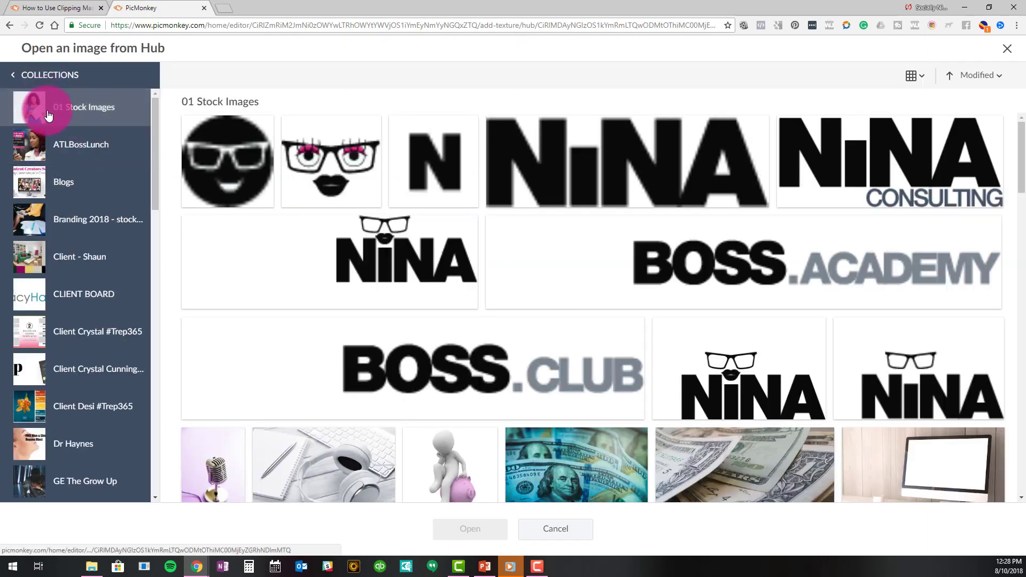
scroll(62, 383, down, 10)
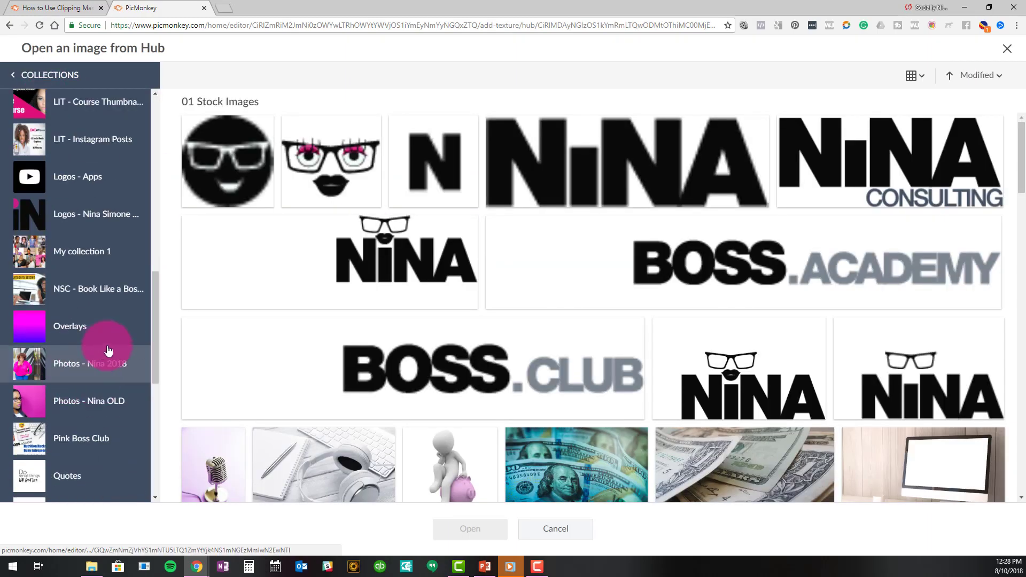
scroll(106, 345, down, 3)
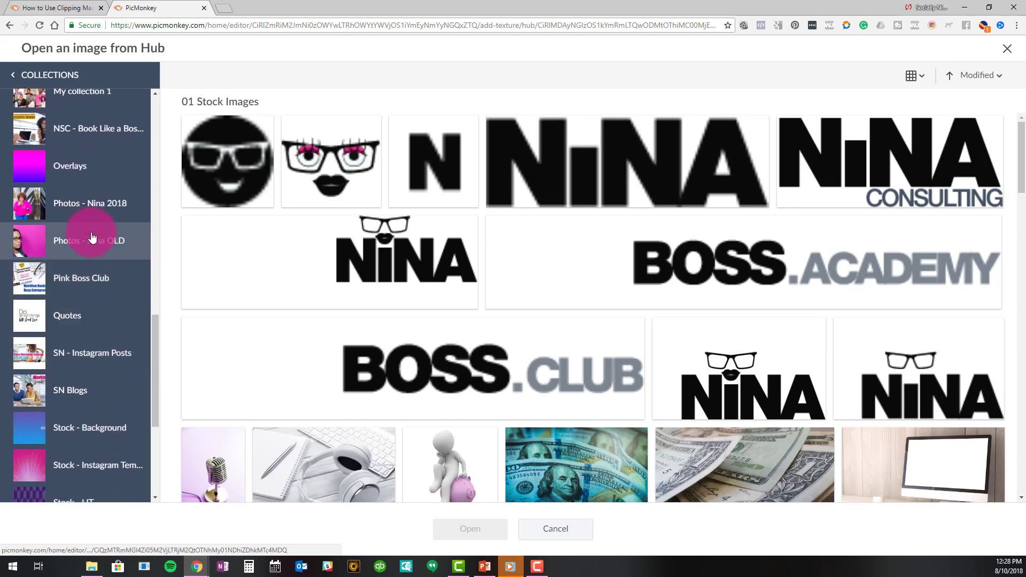
click(91, 218)
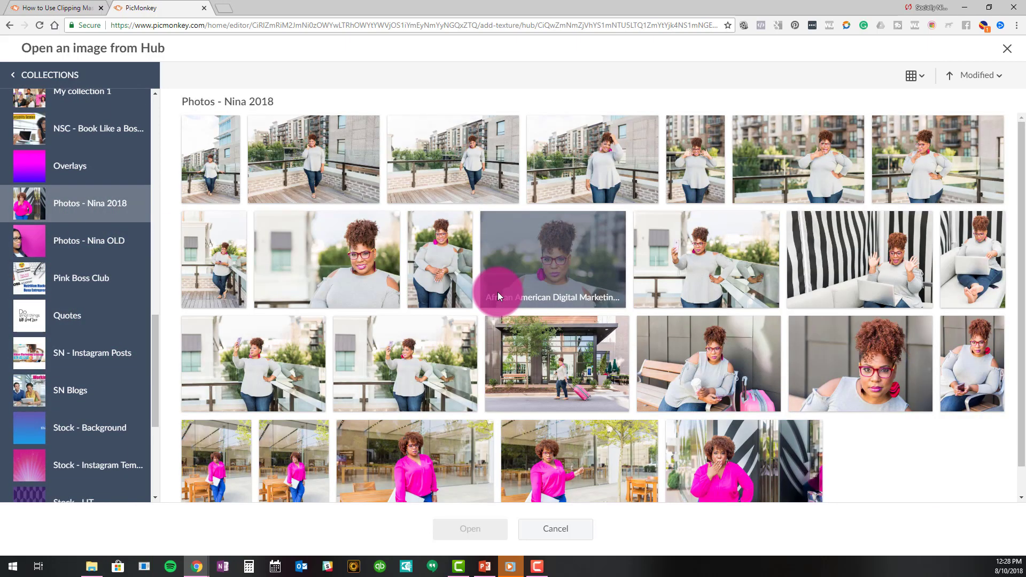
double_click(498, 292)
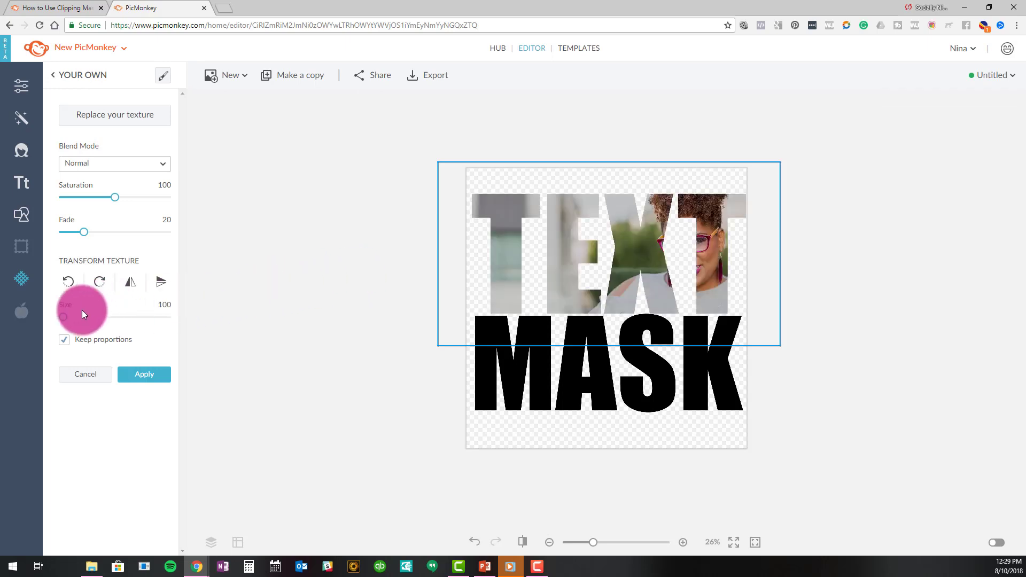
Enlarge the portrait texture to size 113 and try flipping it horizontally and vertically.
mouse_move(64, 316)
mouse_down()
mouse_move(271, 308)
mouse_move(75, 326)
mouse_up()
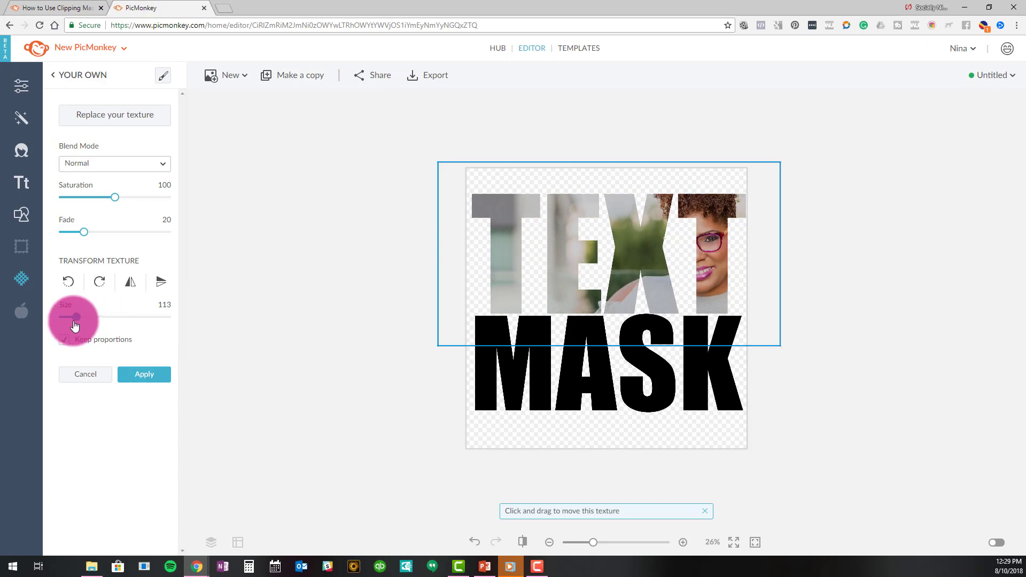
click(126, 287)
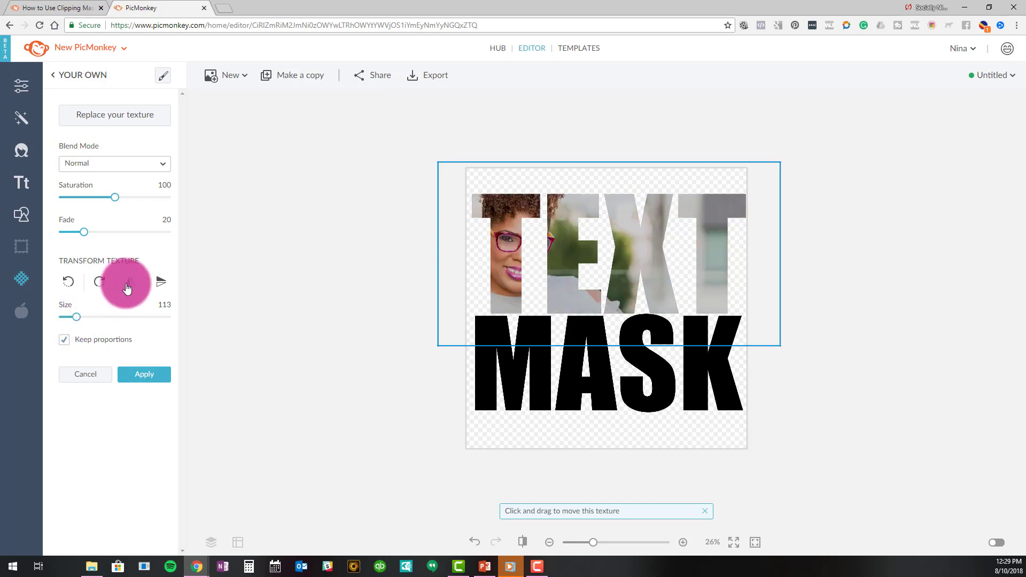
click(127, 288)
click(161, 284)
click(161, 286)
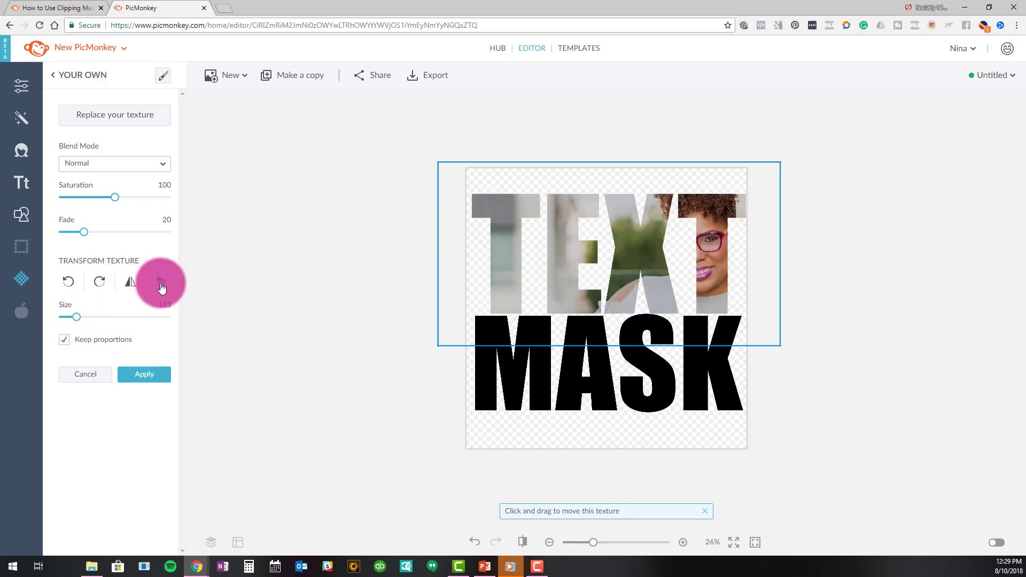
Try rotating the portrait texture counterclockwise and clockwise until it is upright again.
click(68, 284)
click(70, 289)
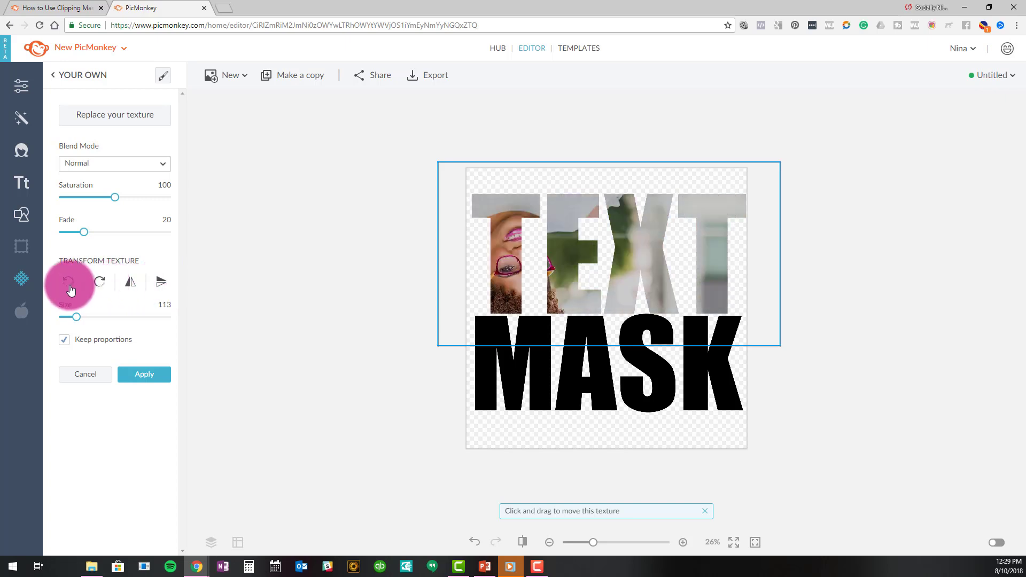
click(70, 289)
click(99, 283)
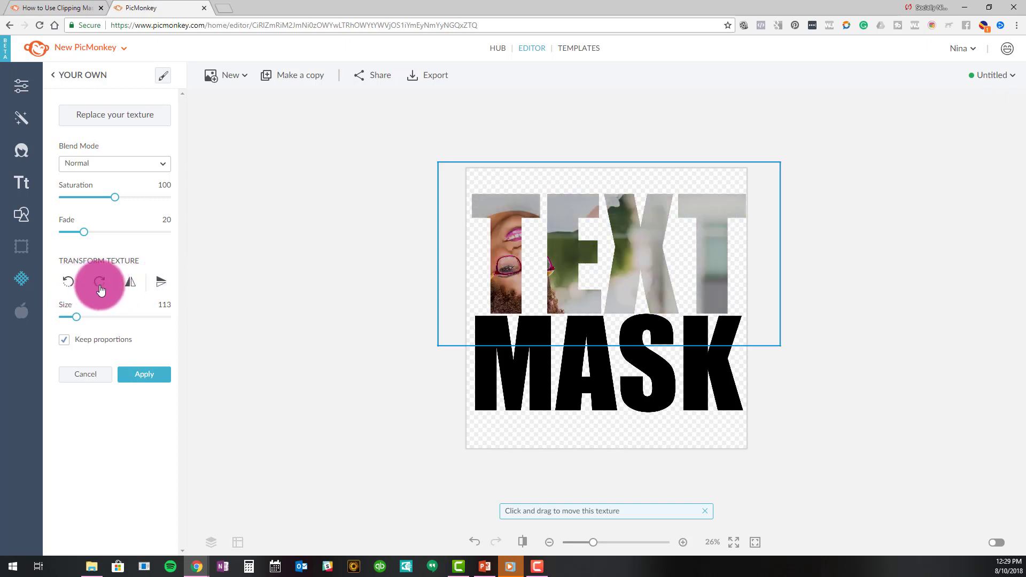
click(101, 290)
click(100, 290)
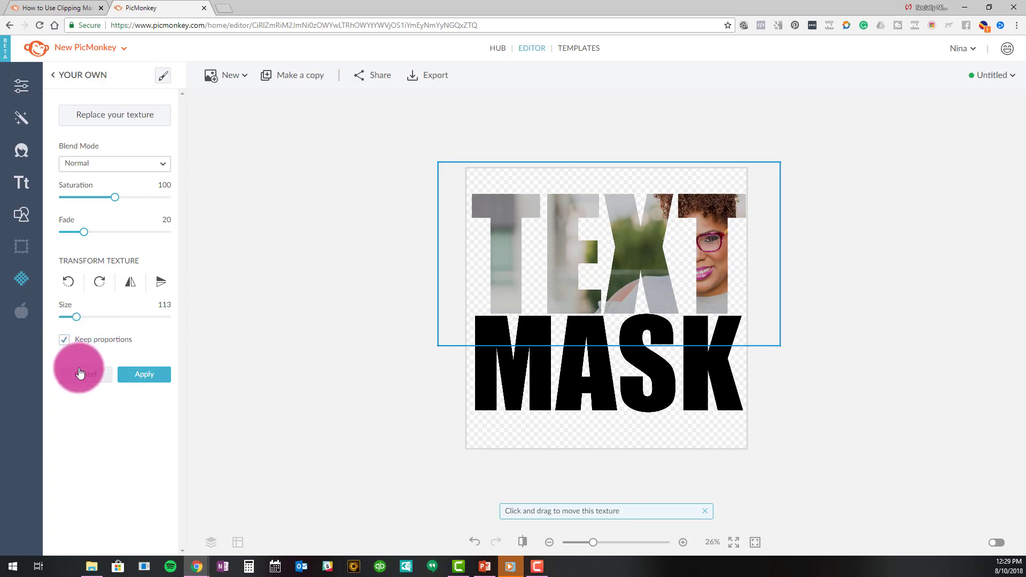
Turn off Keep proportions, shift the portrait slightly inside the letters, and discard the texture.
click(63, 340)
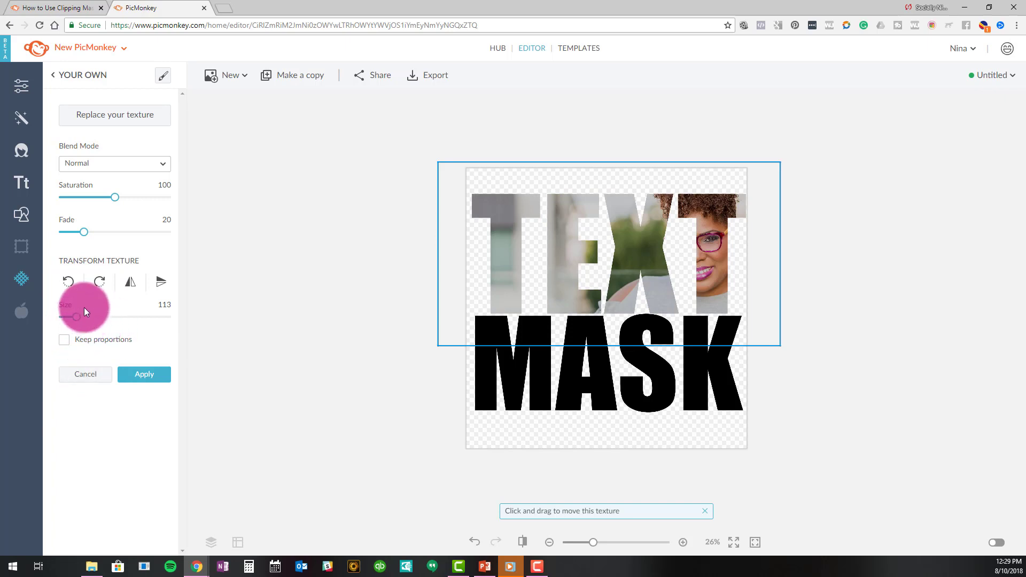
drag(500, 213, 457, 249)
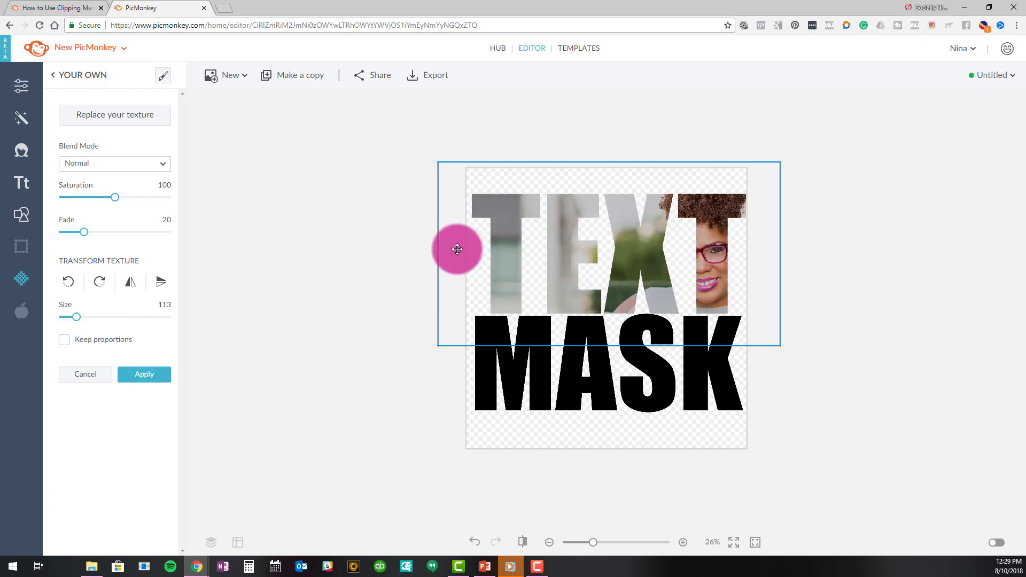
click(85, 374)
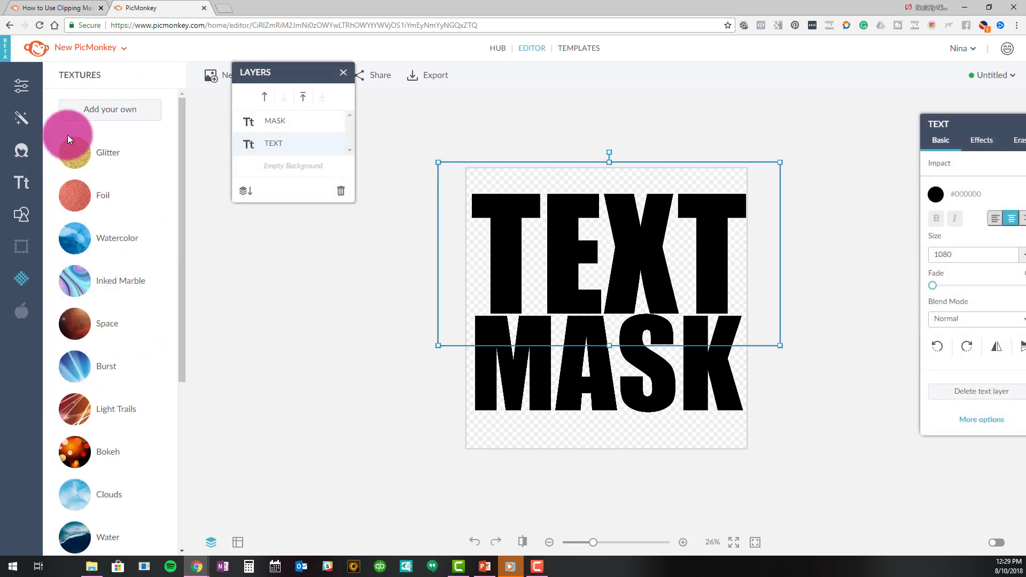
Add an own texture to the TEXT layer, using the striped-wall laptop photo from the Hub's 2018 photos collection.
click(100, 110)
click(554, 171)
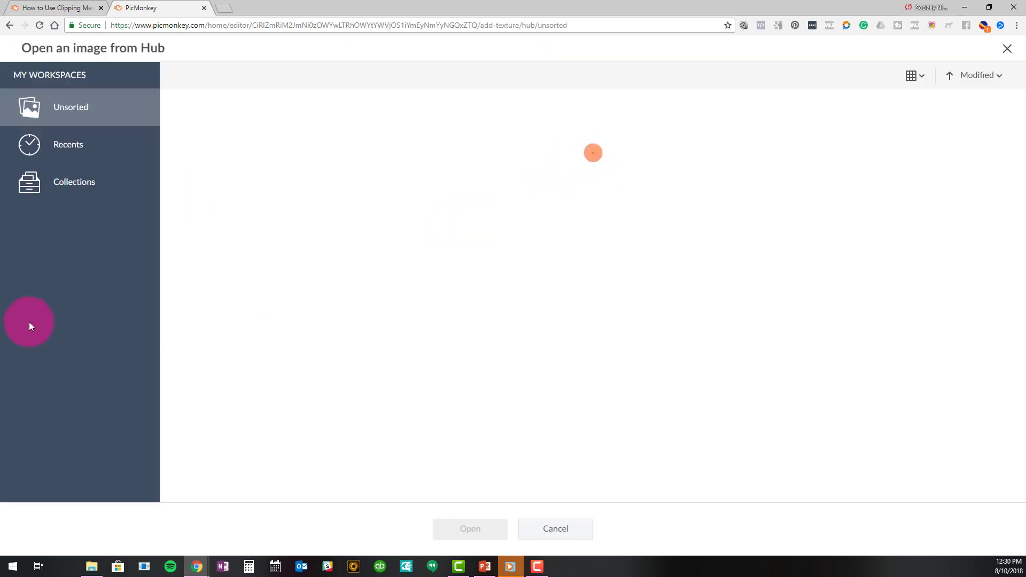
click(55, 183)
scroll(28, 374, down, 10)
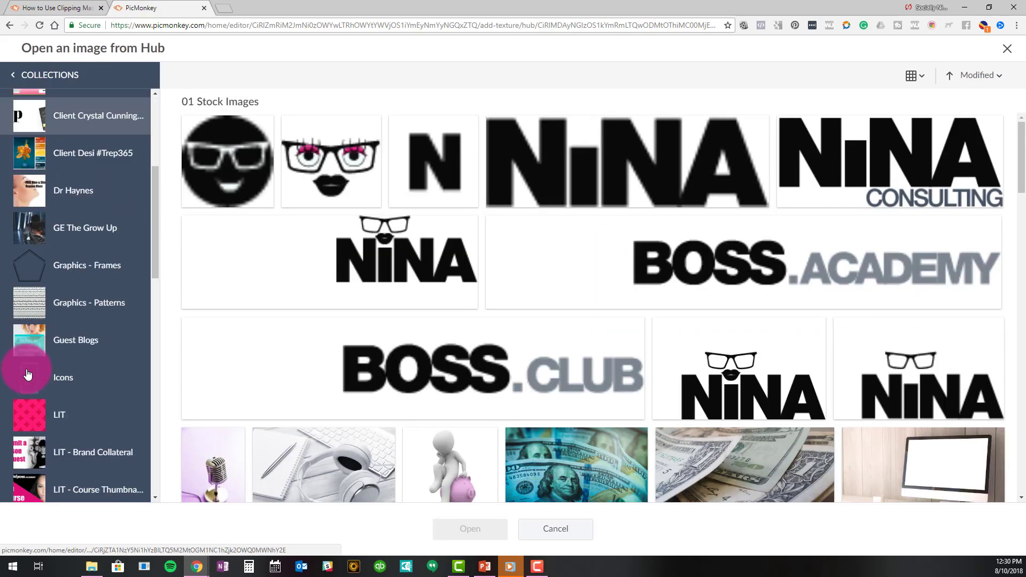
scroll(28, 377, down, 3)
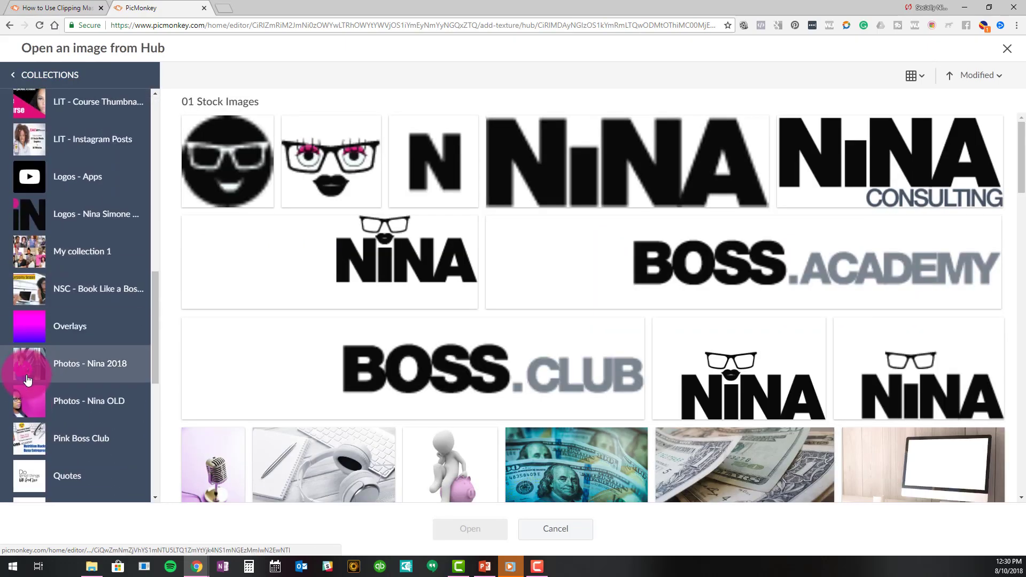
click(75, 369)
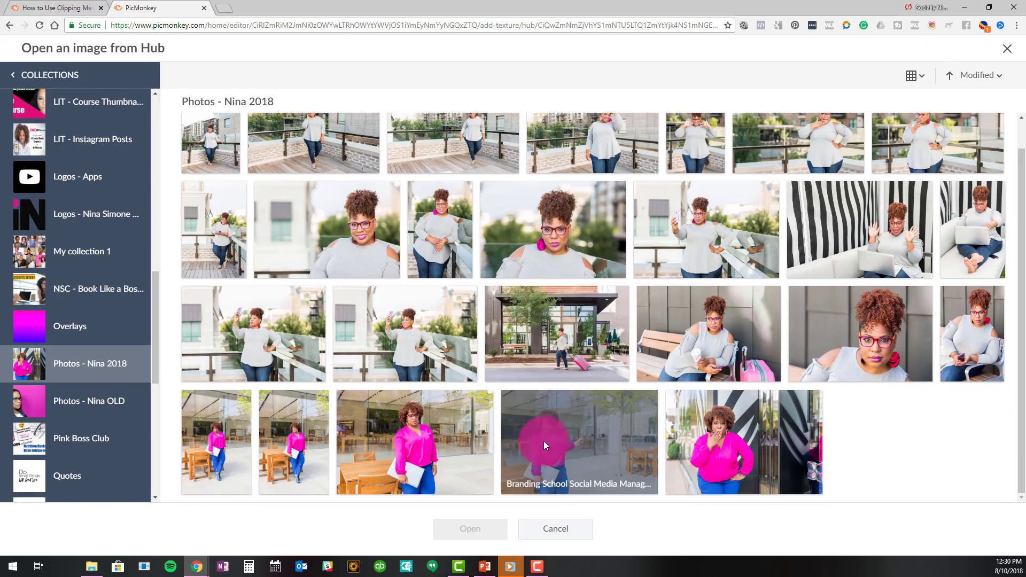
double_click(871, 217)
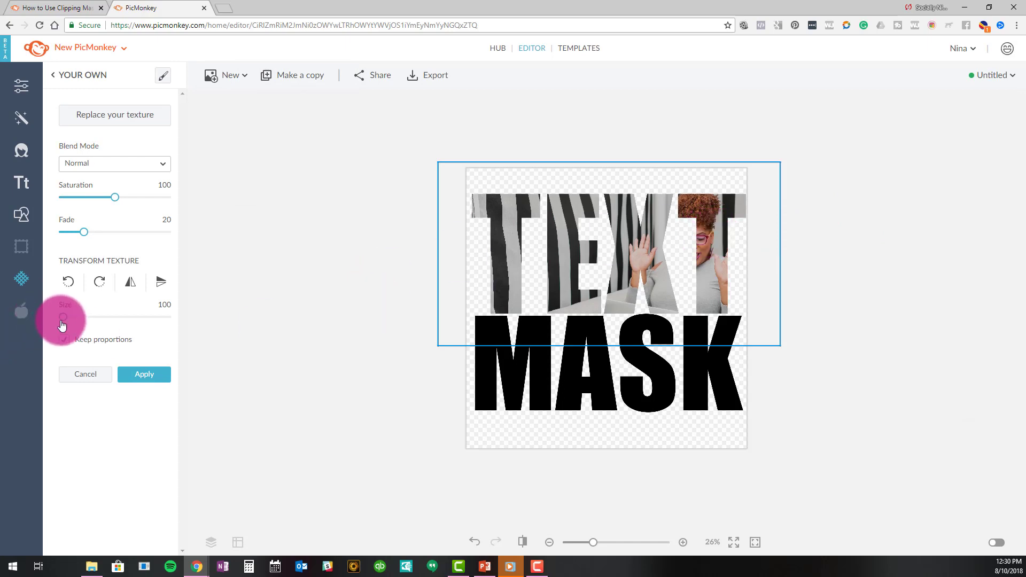
Enlarge the laptop photo texture inside TEXT to size 121 and set its saturation to 104.
drag(62, 325, 85, 323)
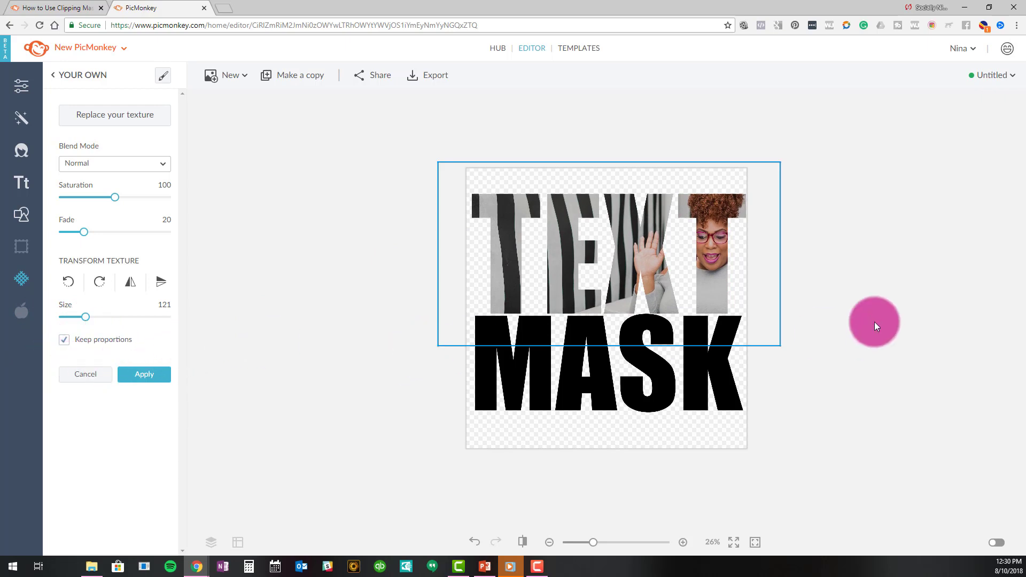
mouse_move(120, 196)
mouse_down()
mouse_move(152, 199)
mouse_move(100, 200)
mouse_move(118, 201)
mouse_up()
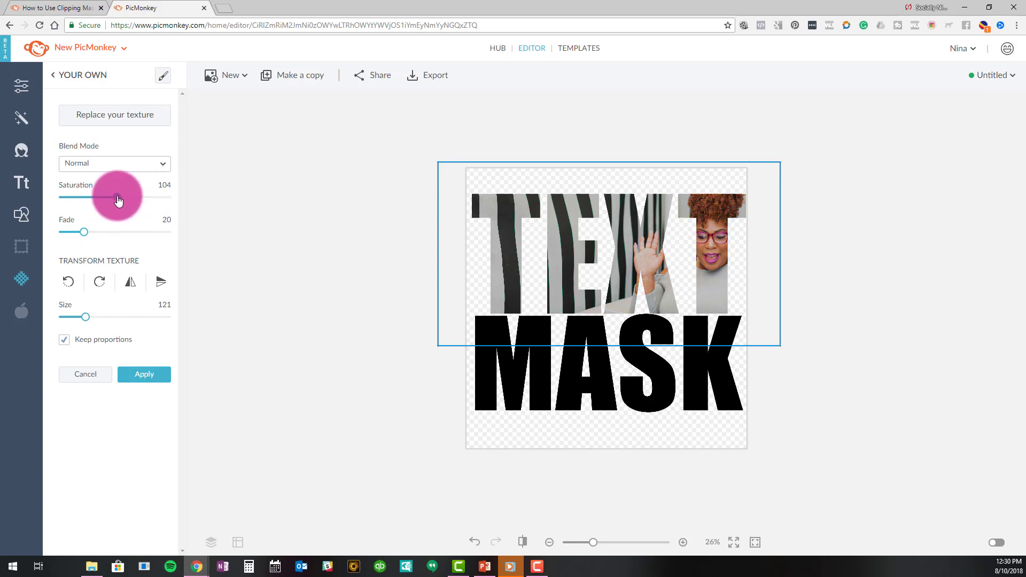
click(112, 164)
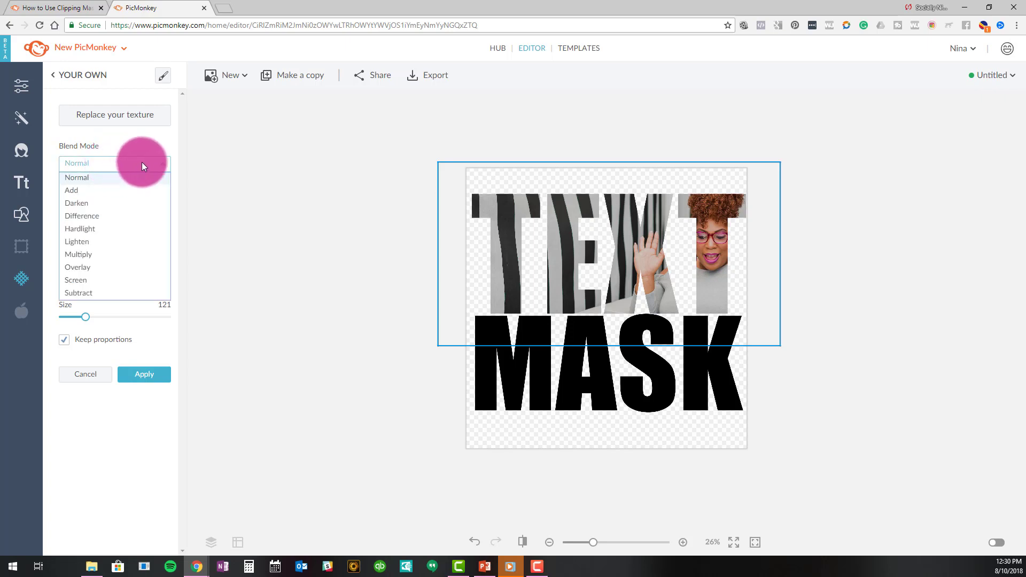
mouse_move(81, 235)
mouse_down()
mouse_move(37, 235)
mouse_move(84, 240)
mouse_up()
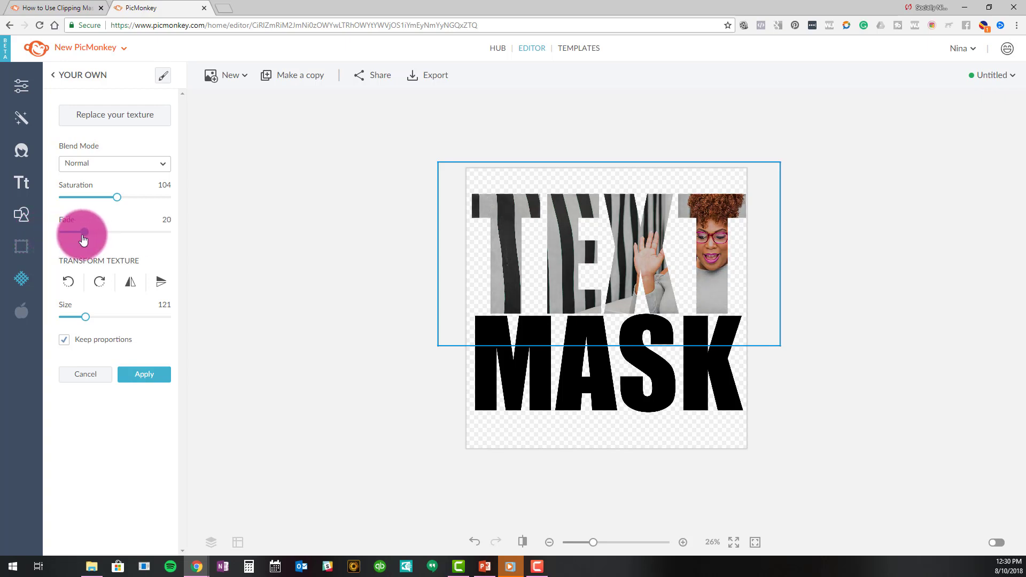
Try the Darken blend mode on the photo texture, return to Normal, and apply the texture to TEXT.
click(103, 164)
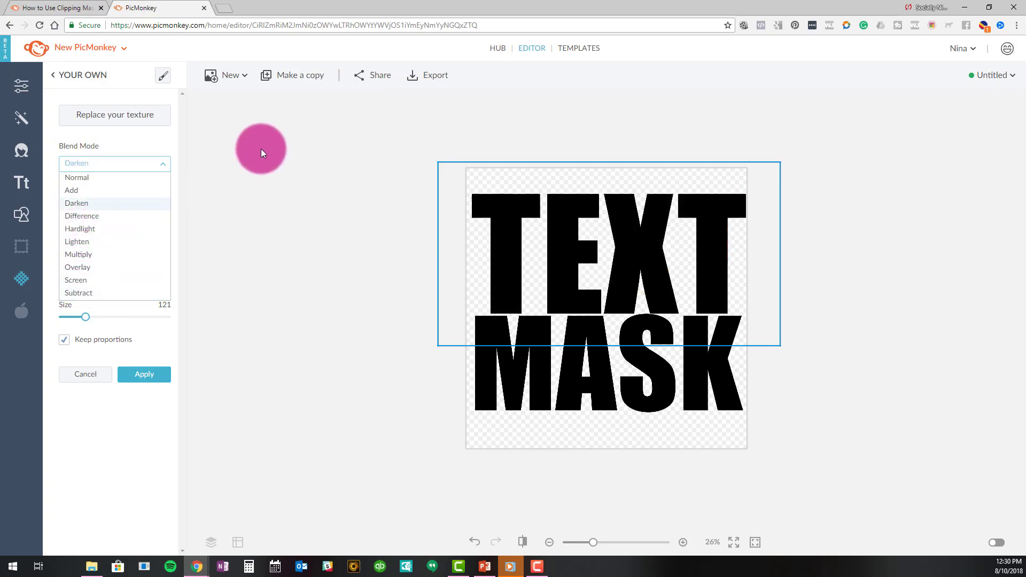
click(261, 154)
click(134, 372)
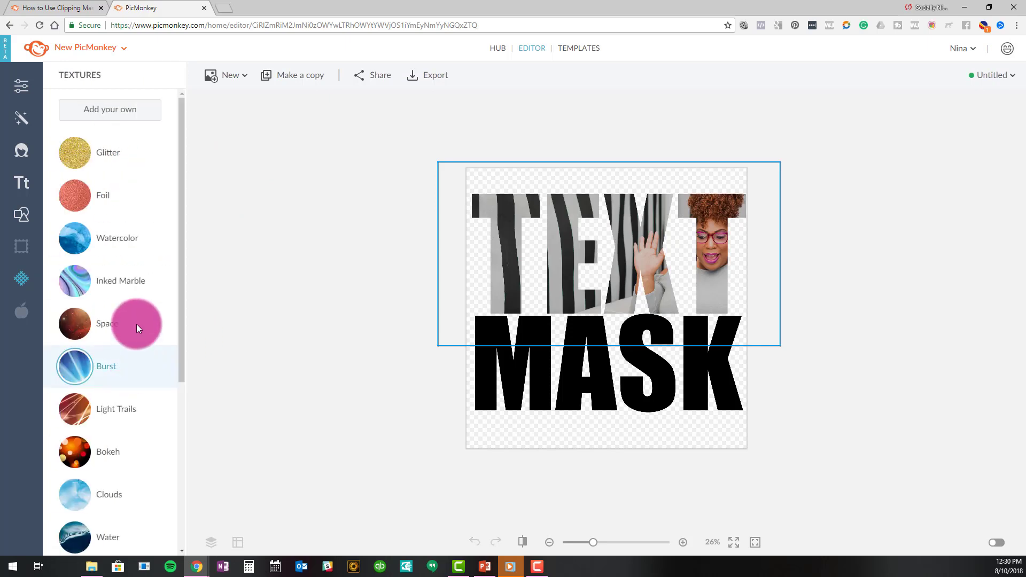
Try the red and green Inked Marble texture on MASK with saturation 97 and fade 7, and discard it.
click(524, 384)
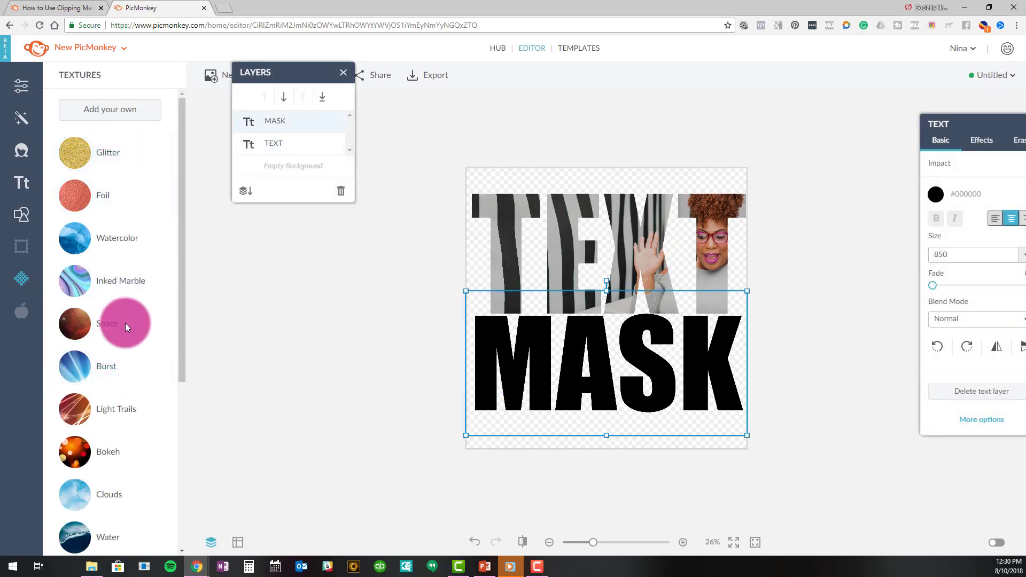
click(106, 282)
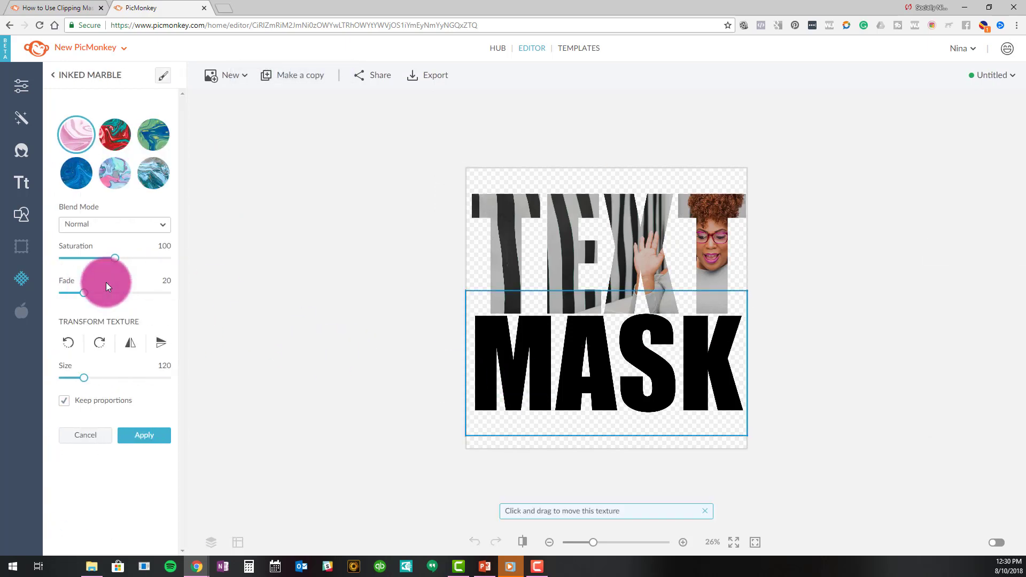
click(118, 136)
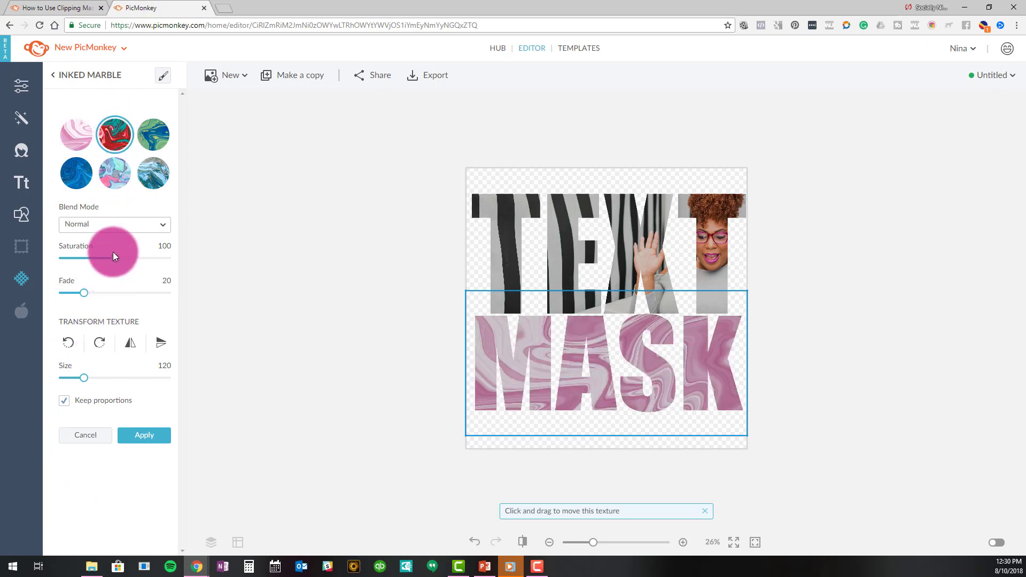
mouse_move(113, 252)
mouse_down()
mouse_move(133, 264)
mouse_move(114, 264)
mouse_up()
mouse_move(84, 293)
mouse_down()
mouse_move(99, 293)
mouse_move(69, 297)
mouse_up()
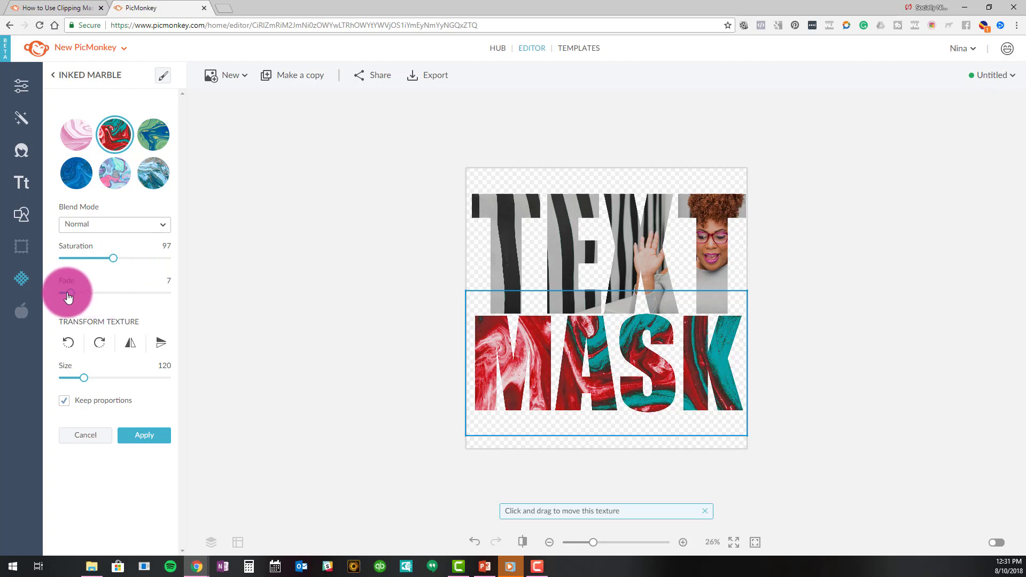
click(84, 433)
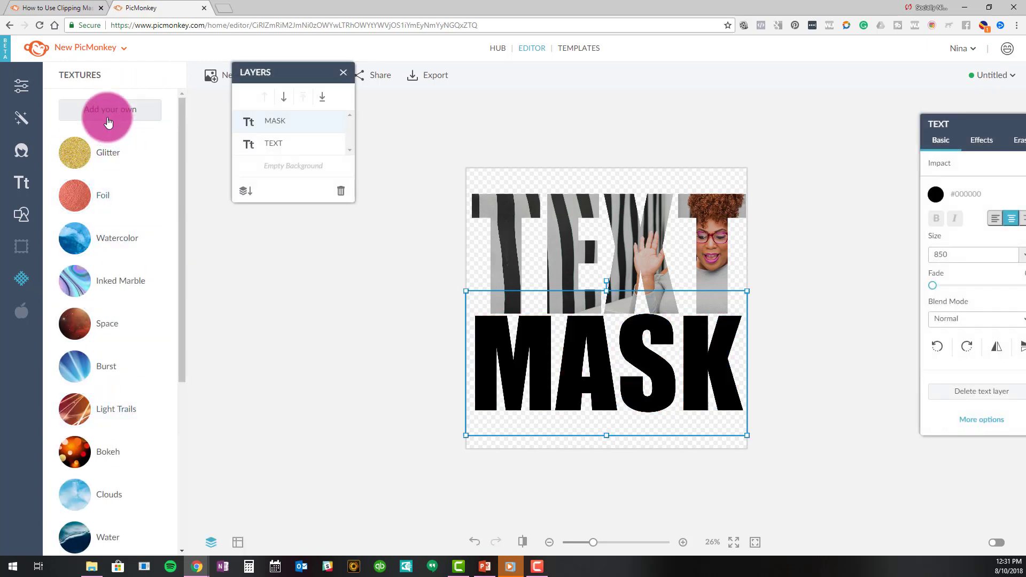
Fill MASK with the fanned dollar-bills photo from the Hub's Unsorted images, enlarged to size 165 and shifted down inside the letters.
scroll(111, 373, down, 5)
scroll(111, 170, up, 5)
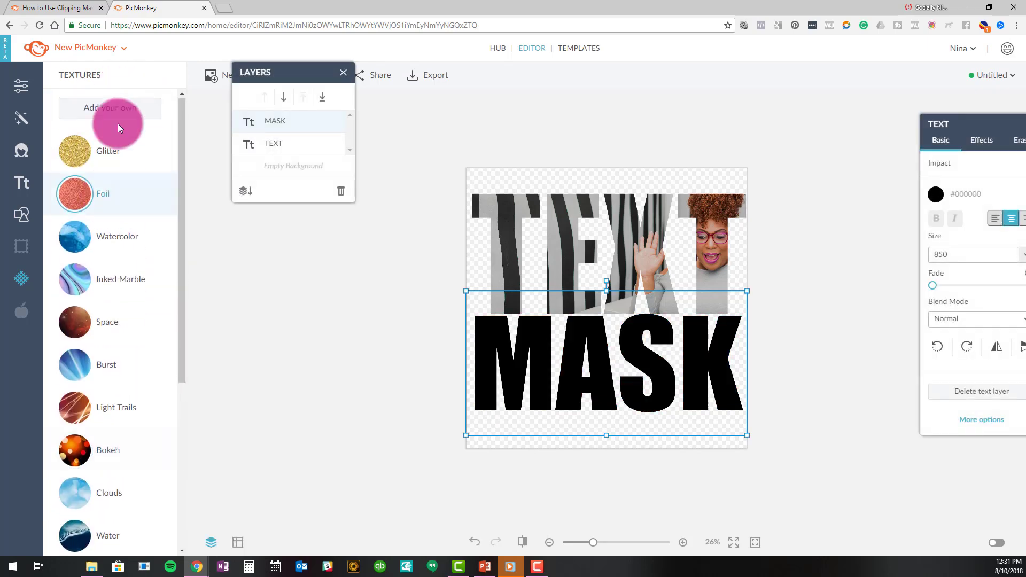
click(115, 106)
click(549, 175)
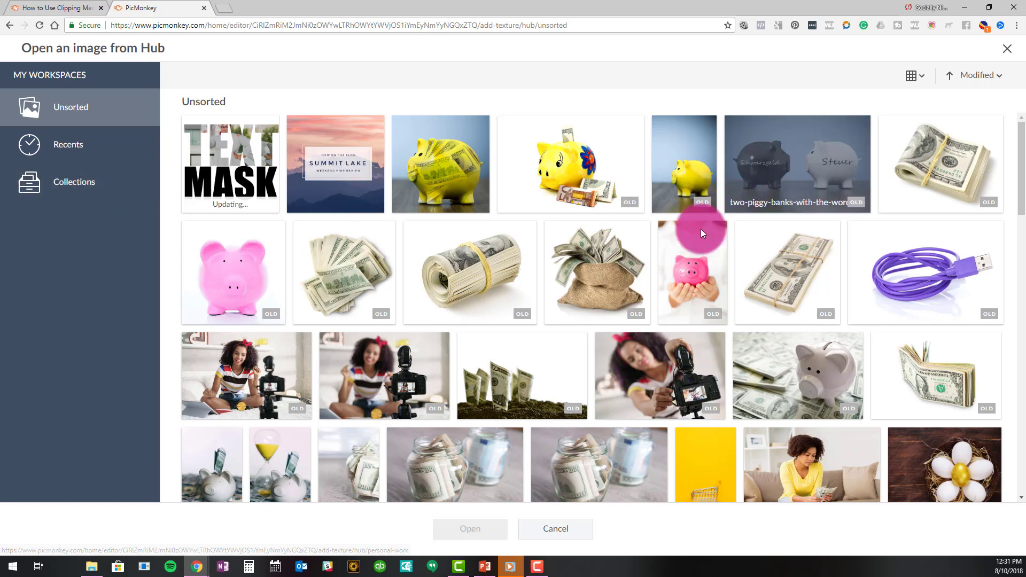
double_click(335, 250)
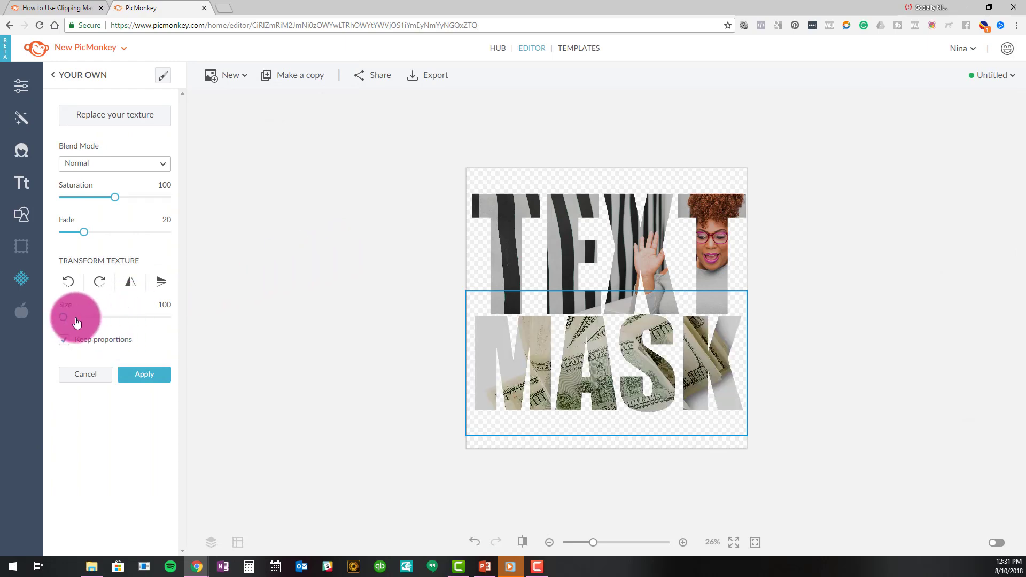
drag(63, 317, 131, 317)
drag(572, 366, 569, 399)
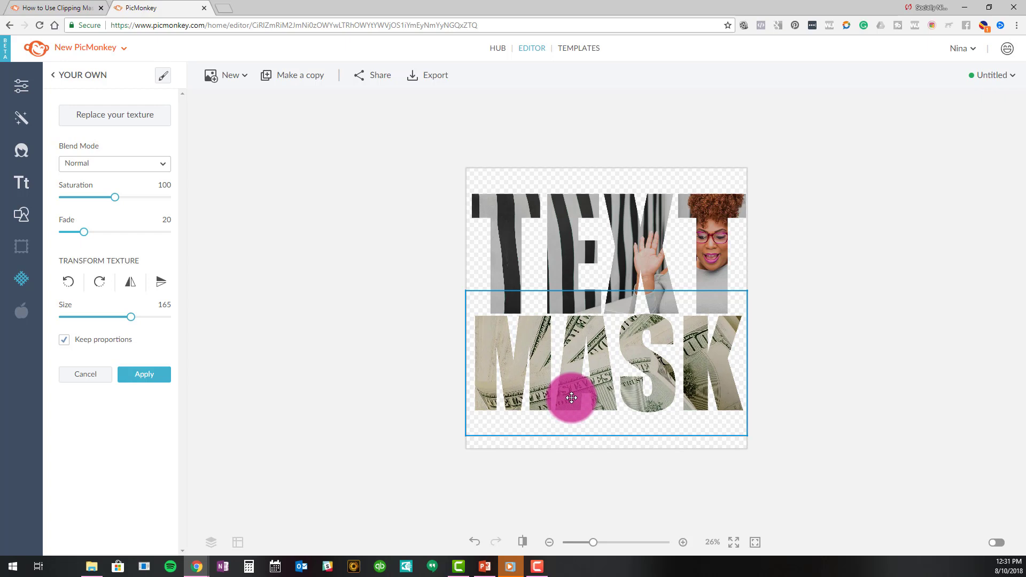
Set the dollar-bills texture's blend mode to Hardlight and apply it to MASK.
click(105, 169)
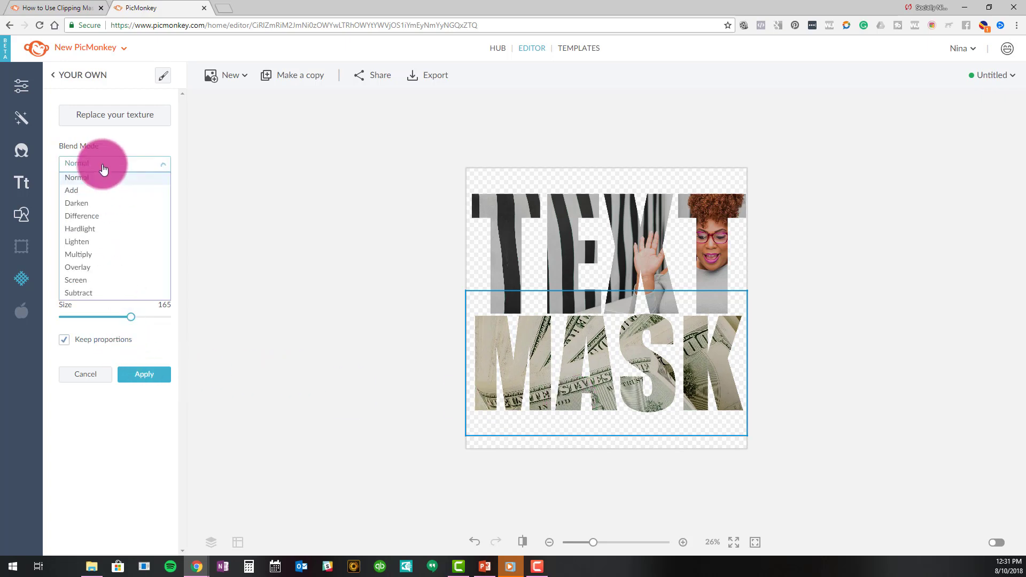
click(94, 235)
click(134, 373)
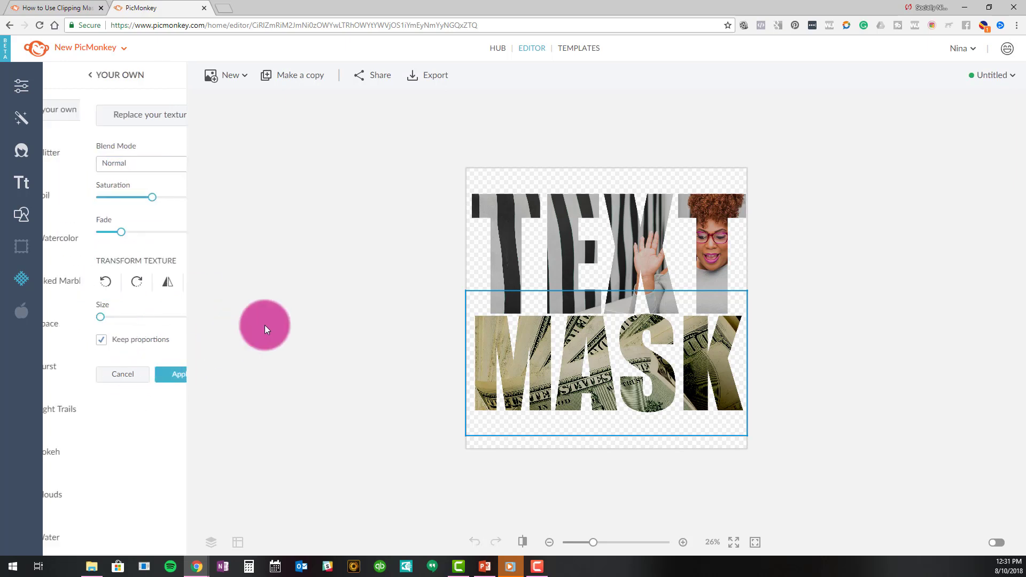
Duplicate the textured TEXT layer and line the copy up horizontally with the original, slightly below it.
click(544, 211)
right_click(544, 210)
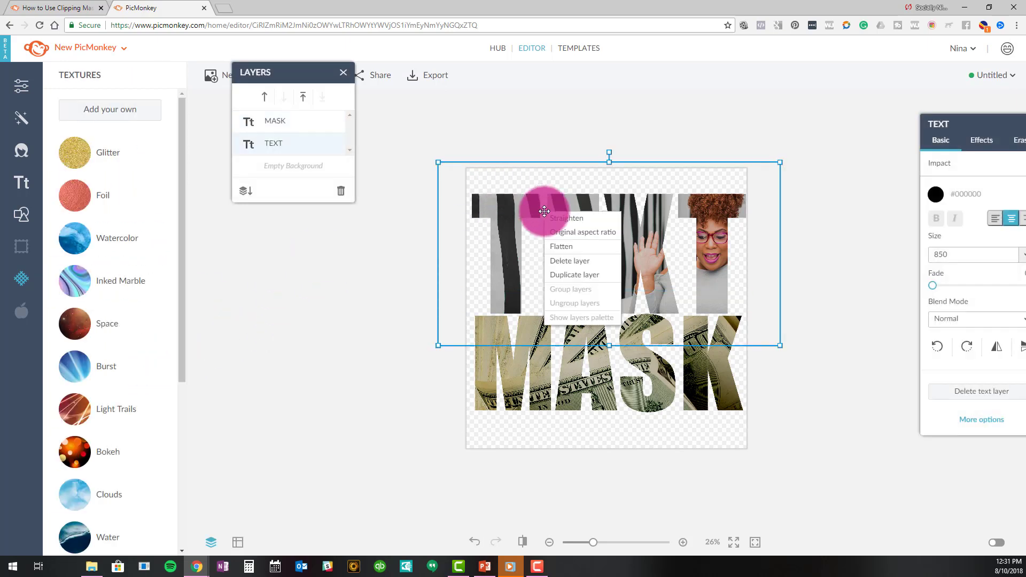
click(553, 274)
drag(578, 261, 543, 213)
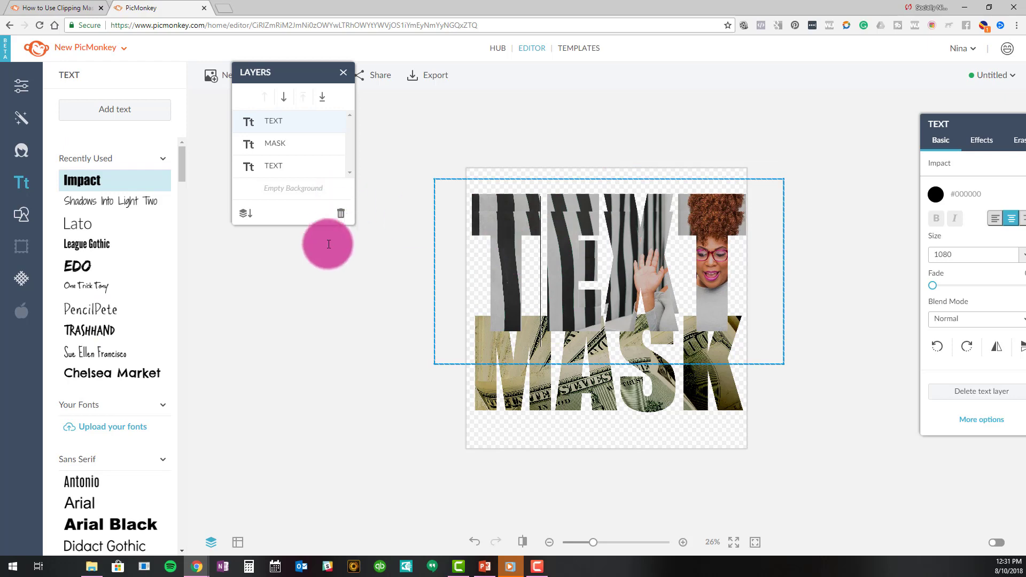
click(508, 245)
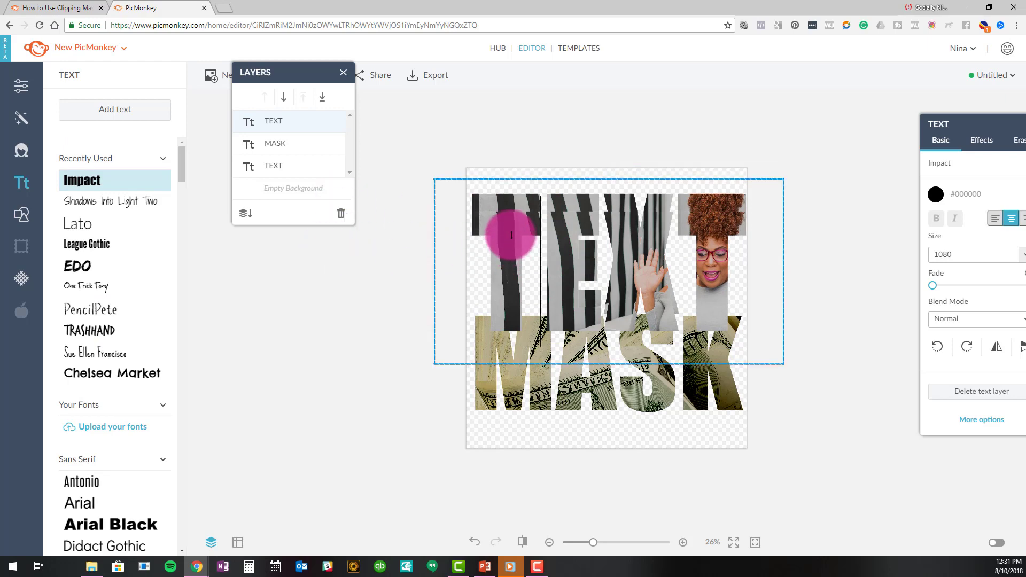
click(495, 252)
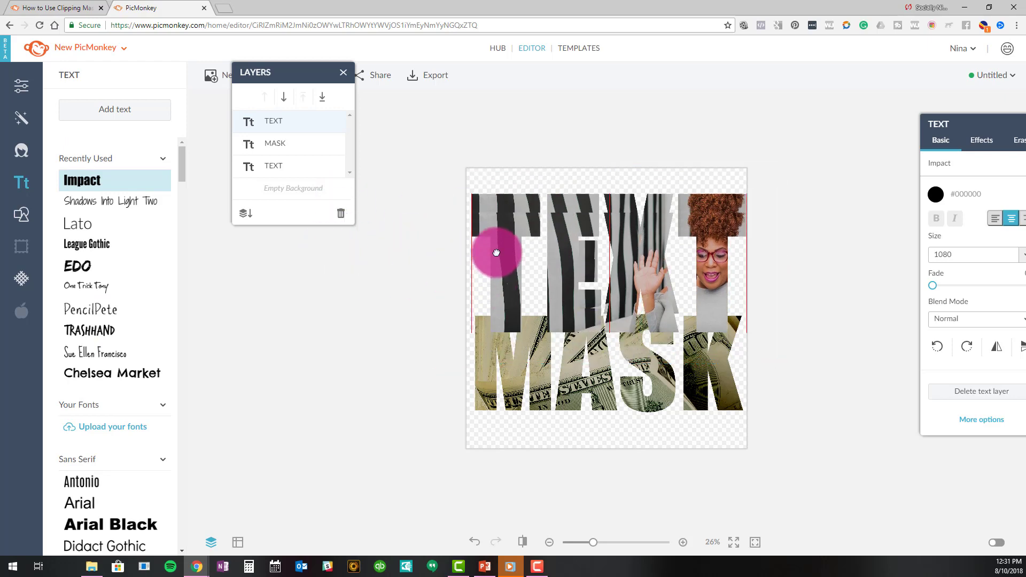
Set the duplicated TEXT layer's color to #CB1D88.
click(936, 195)
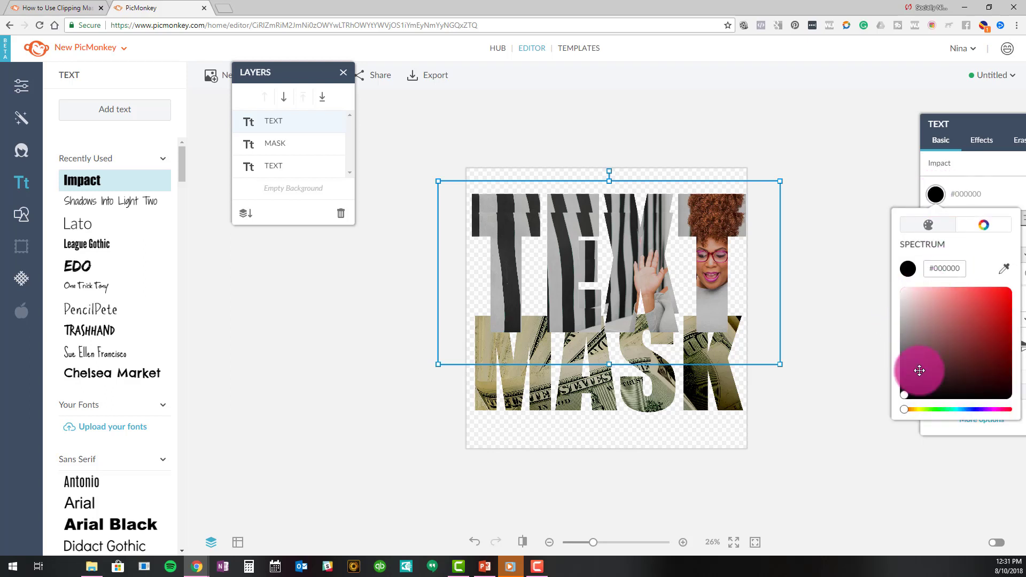
double_click(950, 271)
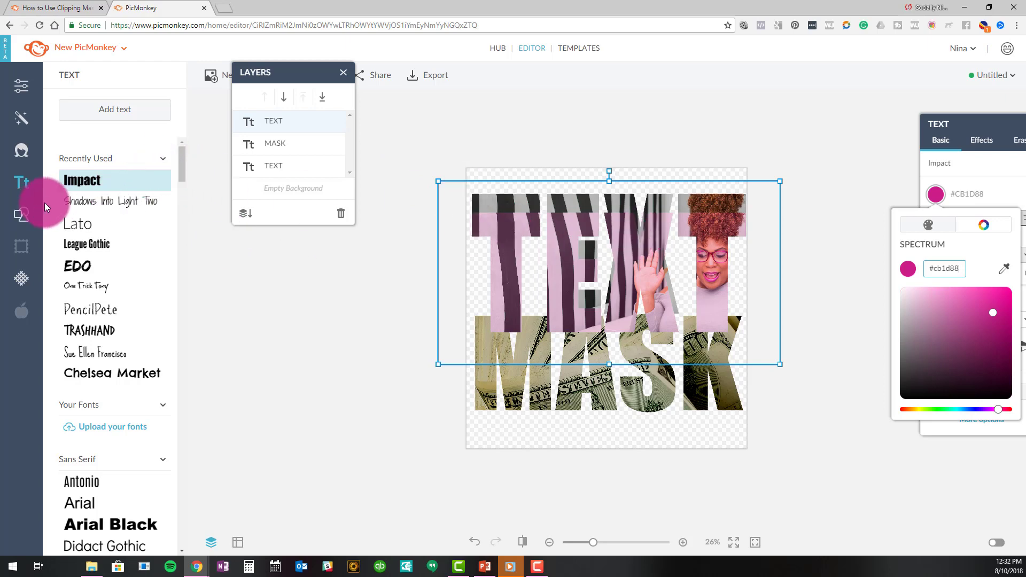
click(892, 177)
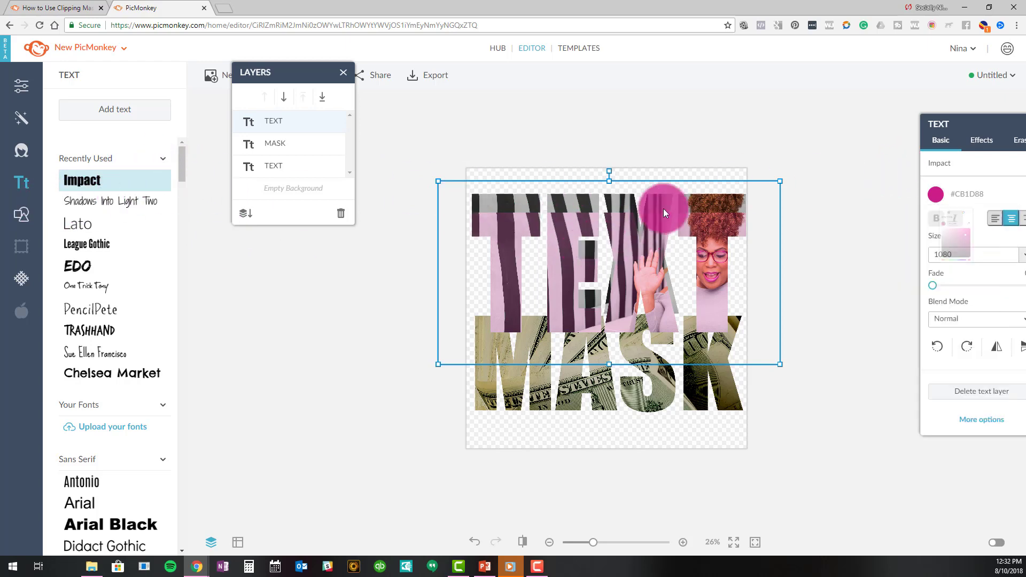
Move the pink TEXT copy exactly over the original word and raise its fade to about 40.
drag(614, 234, 618, 221)
drag(933, 284, 969, 284)
click(835, 166)
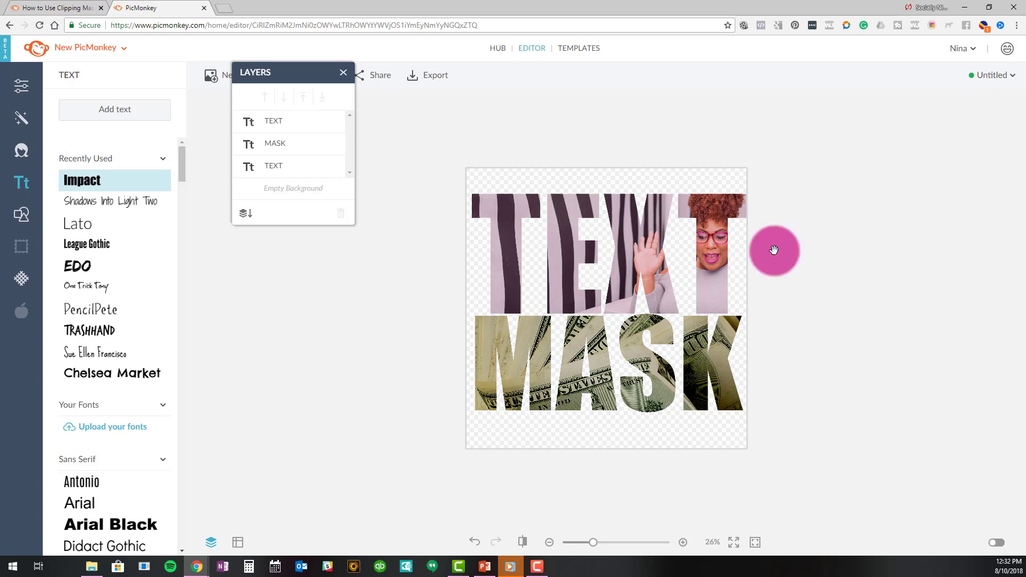
Try the gold Glitter texture on the pink TEXT copy, discard it, and deselect the layer.
click(568, 202)
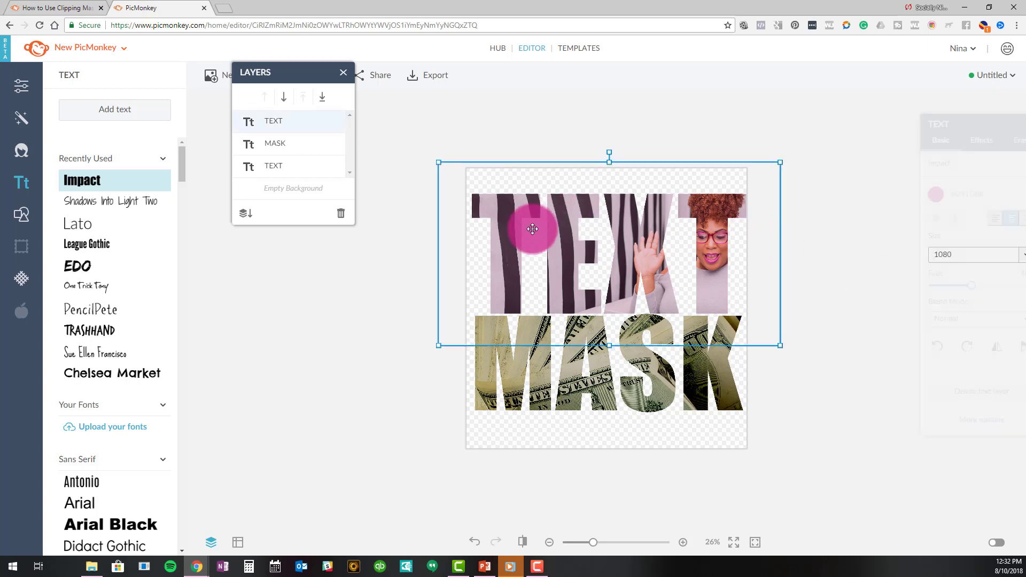
click(21, 280)
click(91, 159)
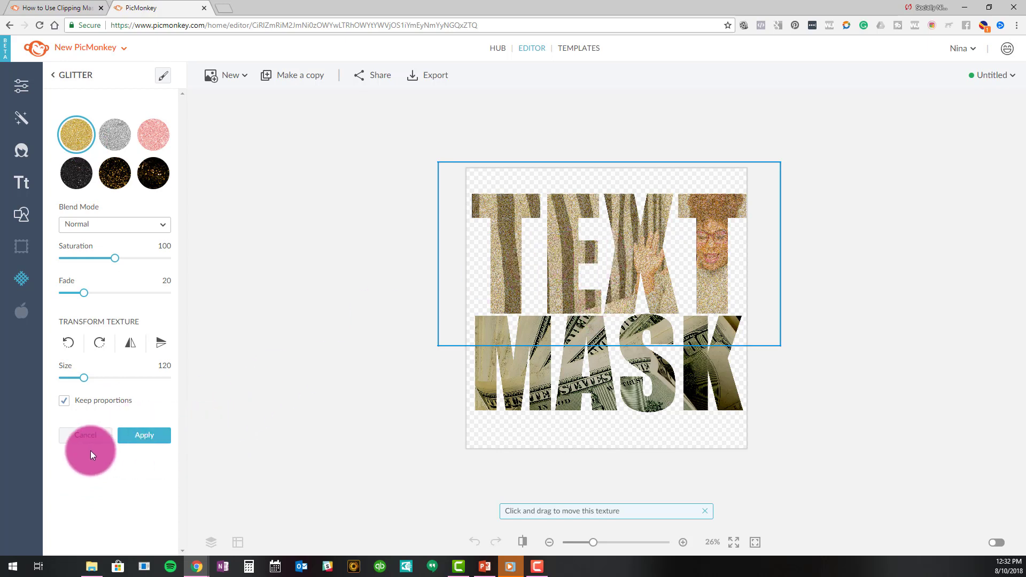
click(86, 436)
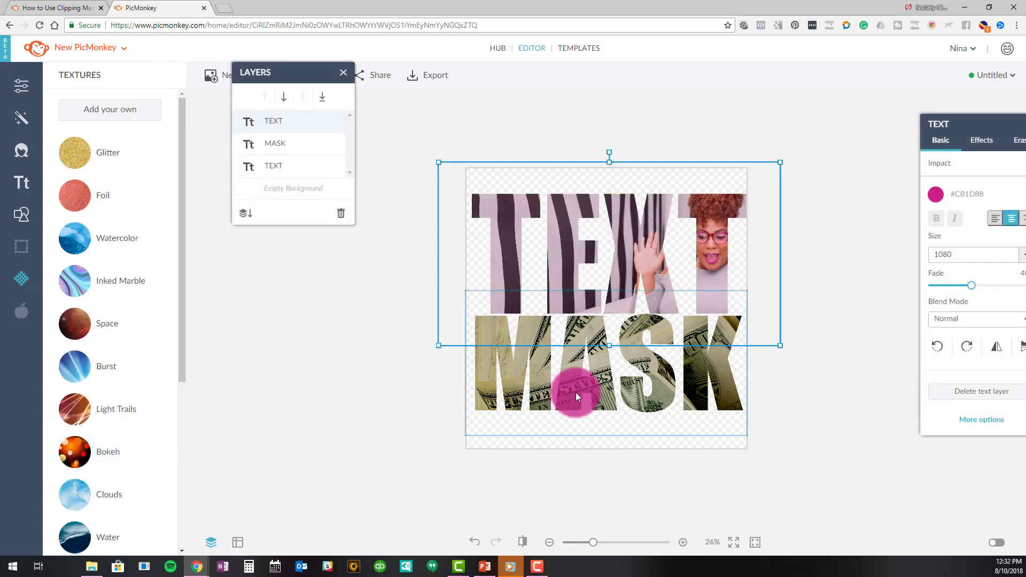
click(422, 485)
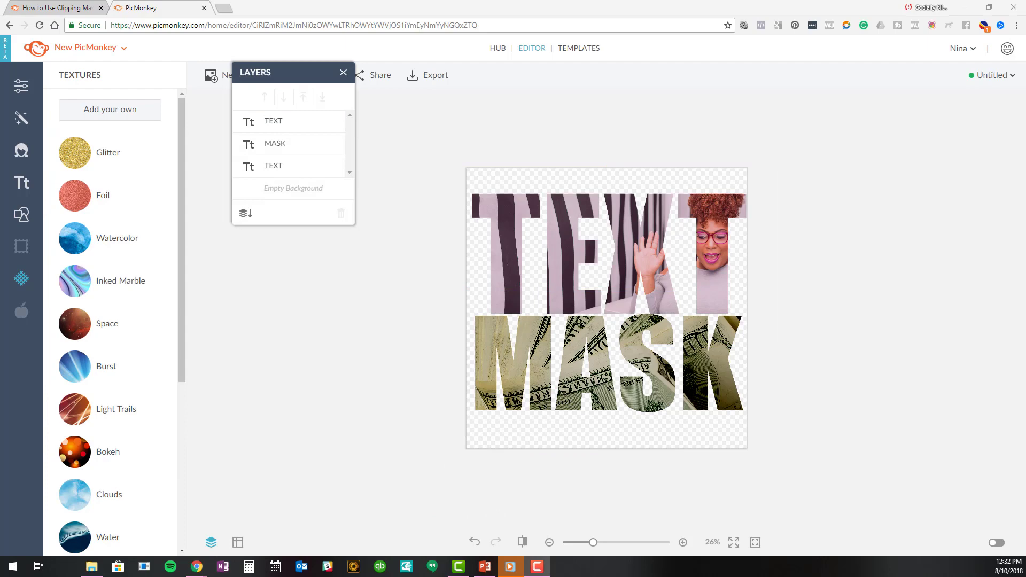